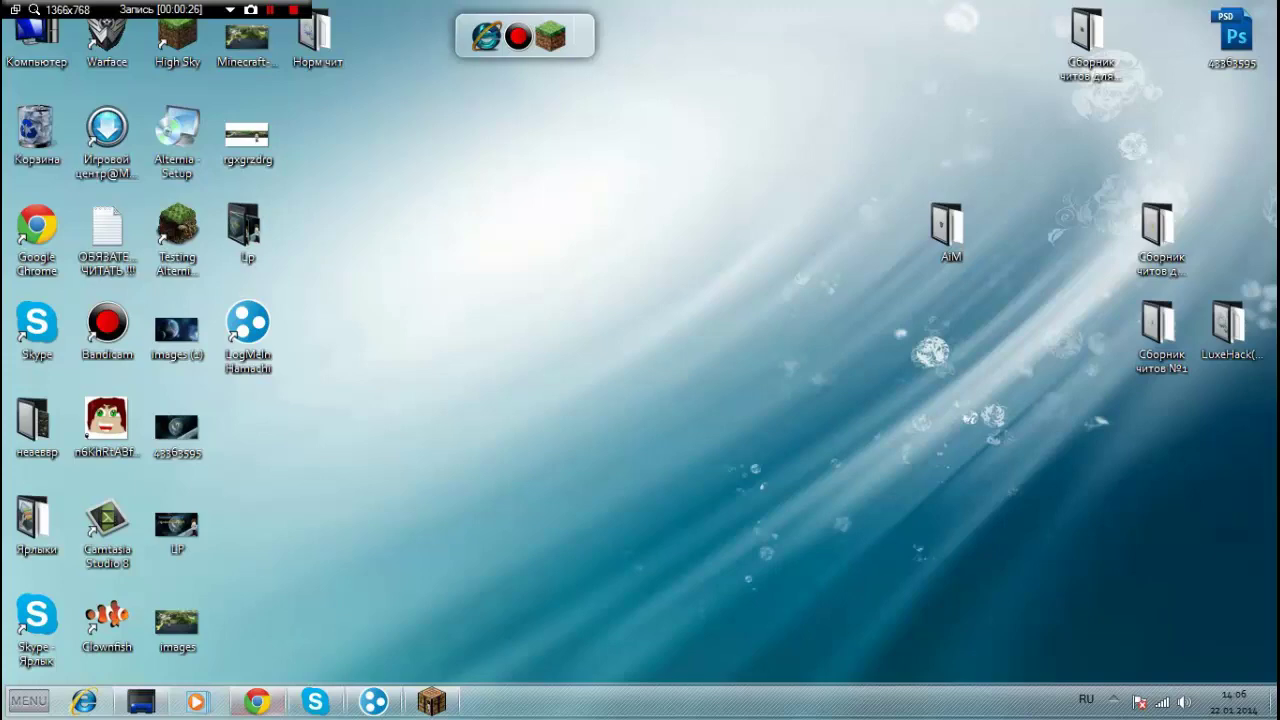
Switch to Chrome and download Fraps_3.5.9_Build_15586_Retail.torrent from the Fraps page on rutor.org
left_click(257, 701)
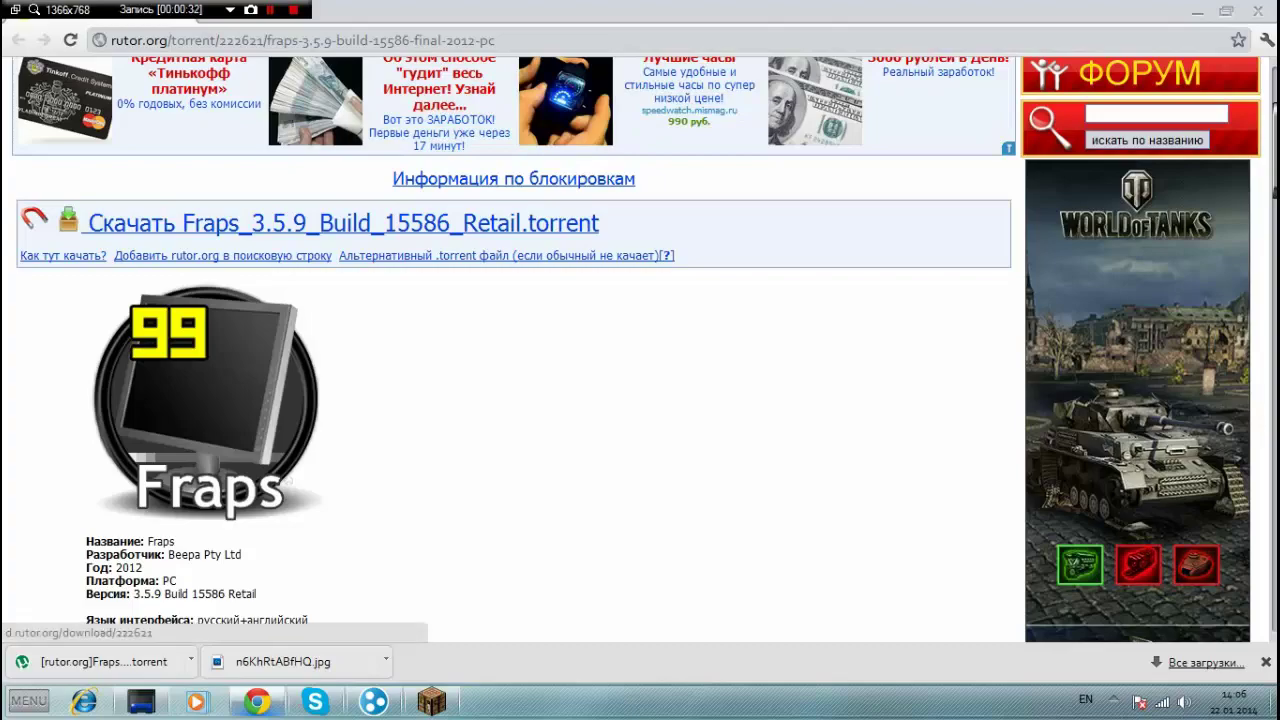
scroll(515, 350, "down", 15)
scroll(515, 350, "down", 17)
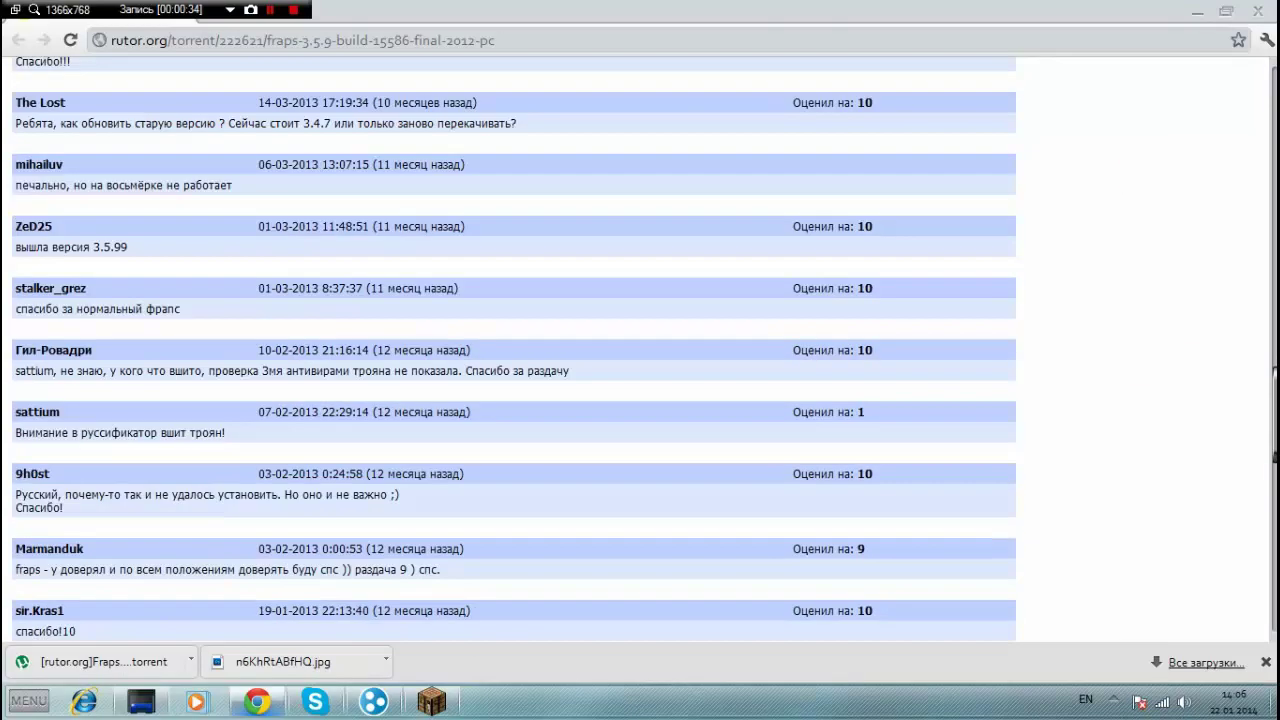
scroll(515, 350, "up", 12)
scroll(515, 350, "up", 20)
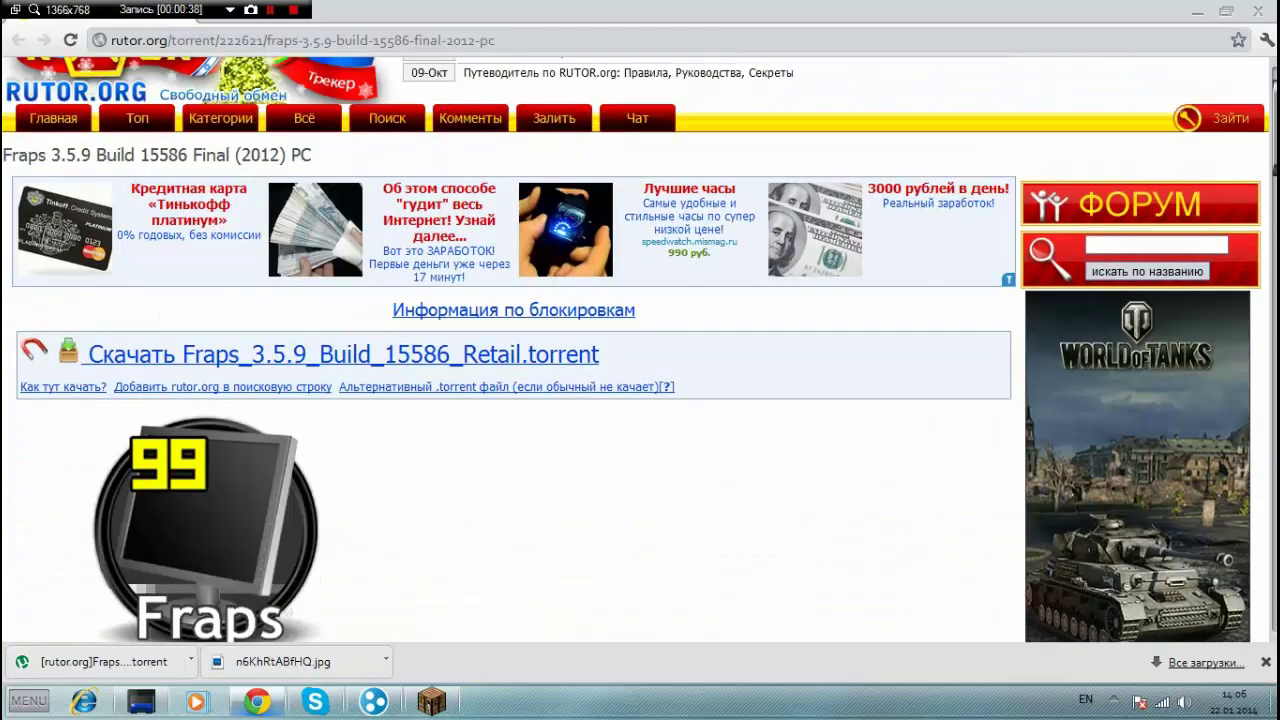
left_click(343, 355)
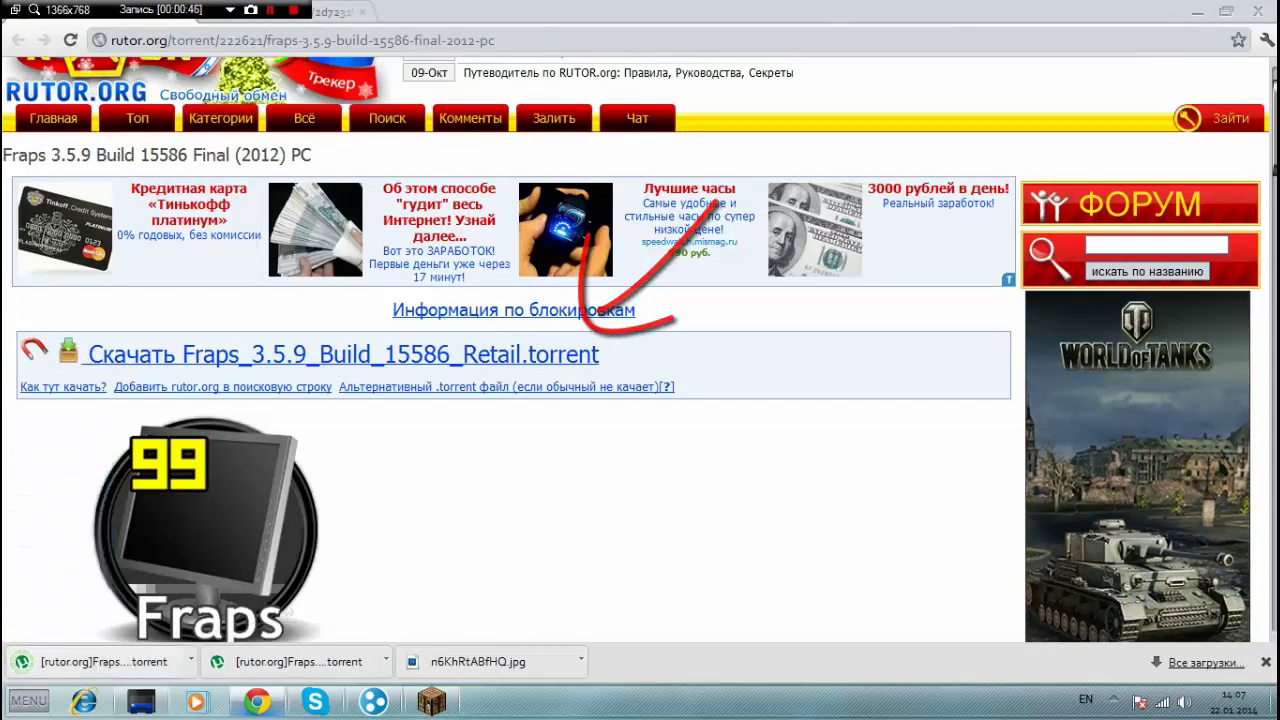
Open the downloaded Fraps torrent in µTorrent, agree to load its tracker list, and dismiss the advertising pop-up in the browser
left_click(70, 664)
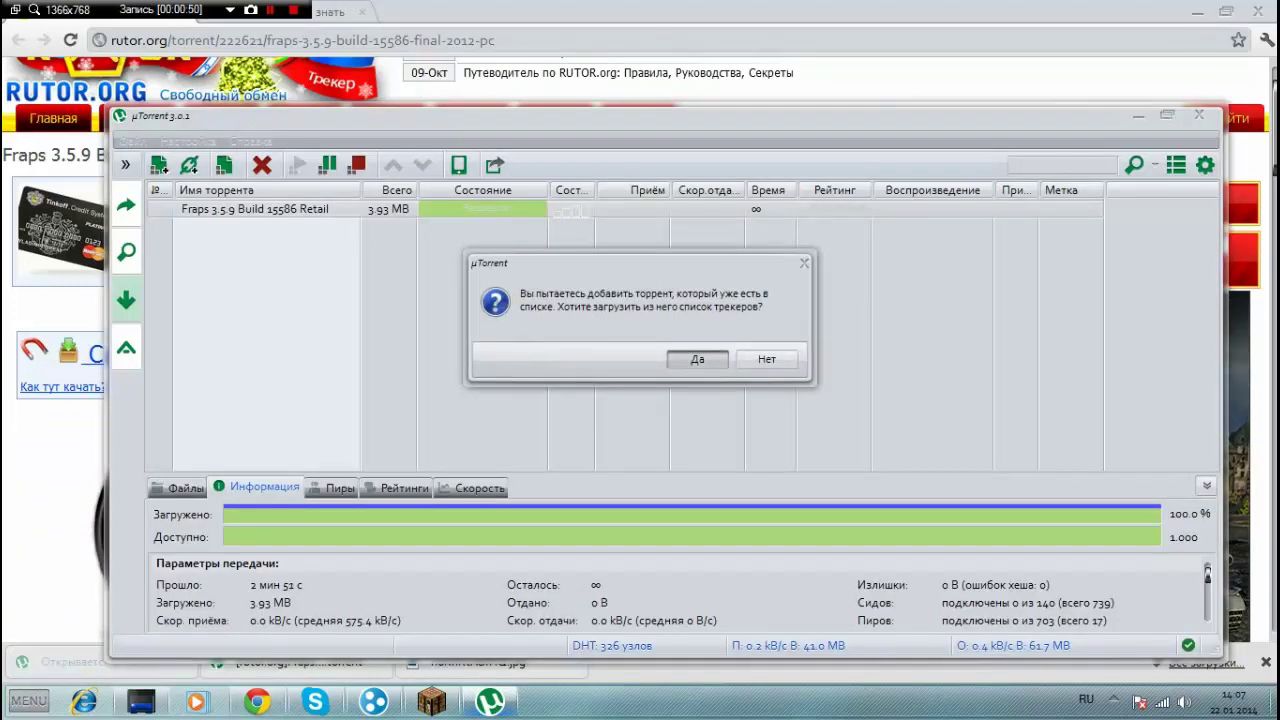
left_click(697, 359)
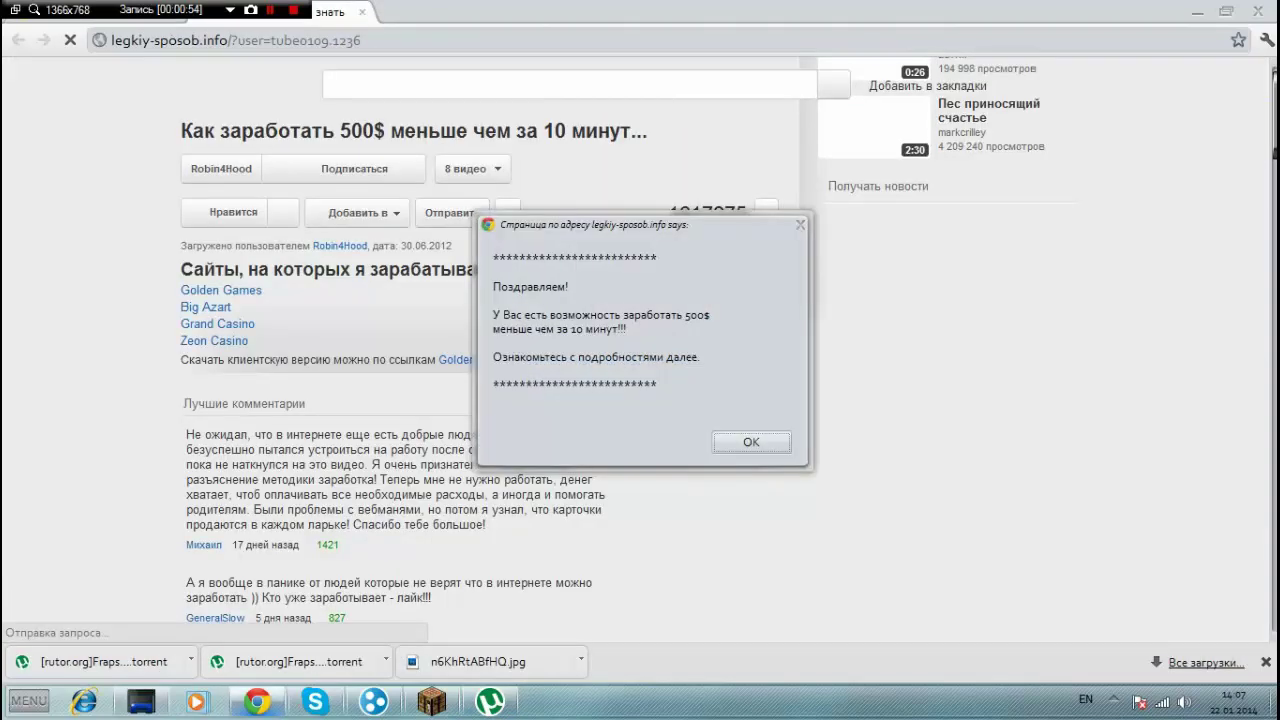
left_click(751, 442)
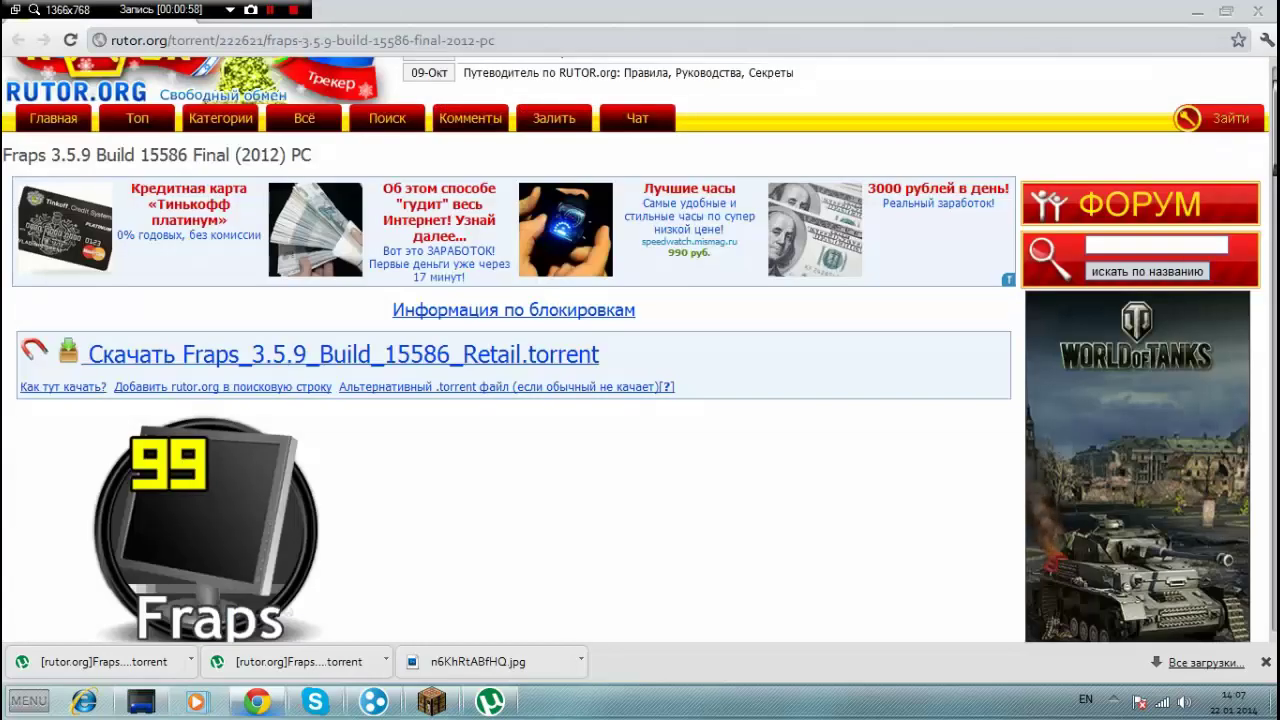
Switch to µTorrent and open the download folder of the Fraps 3.5.9 Build 15586 Retail torrent
left_click(490, 702)
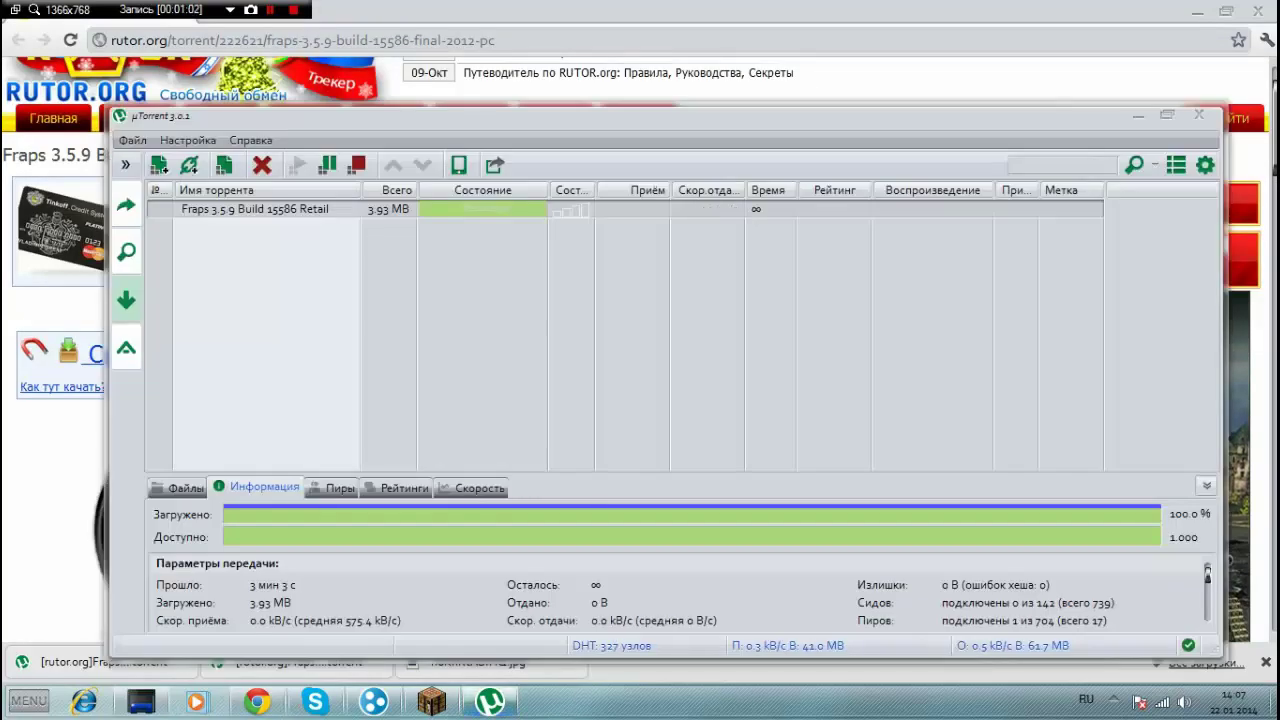
double_click(255, 209)
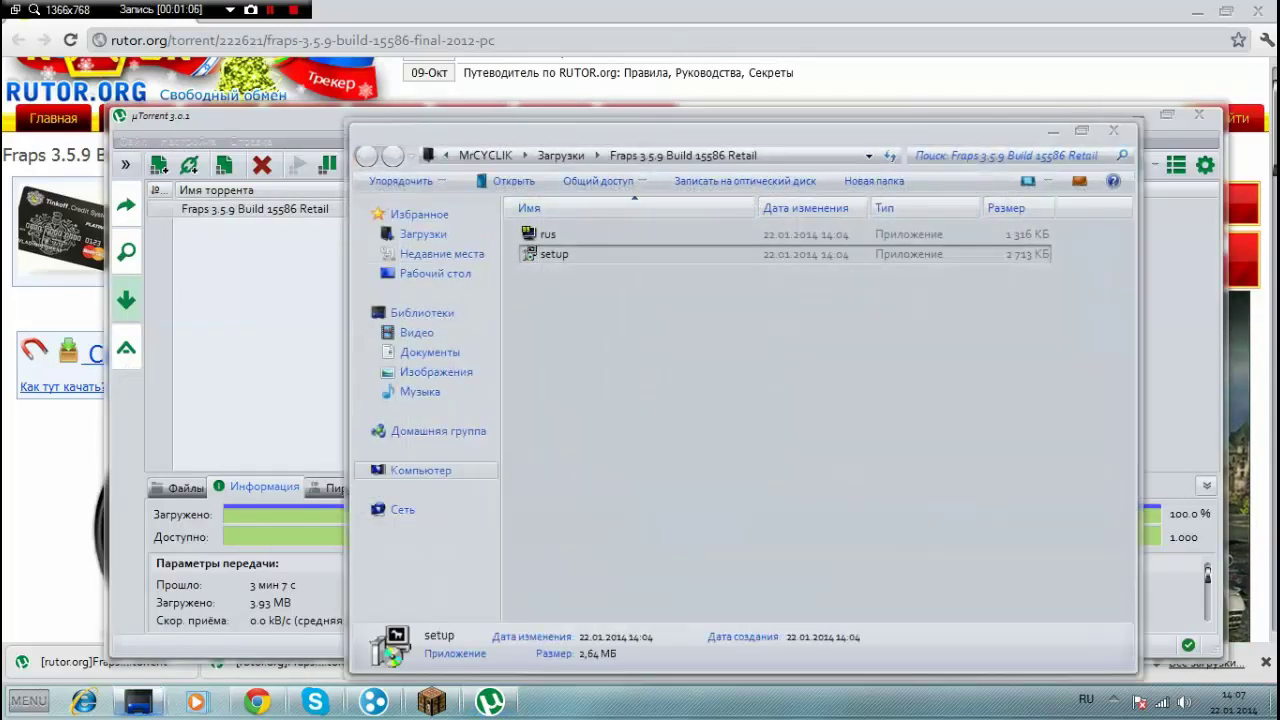
left_click_drag(595, 360, 510, 540)
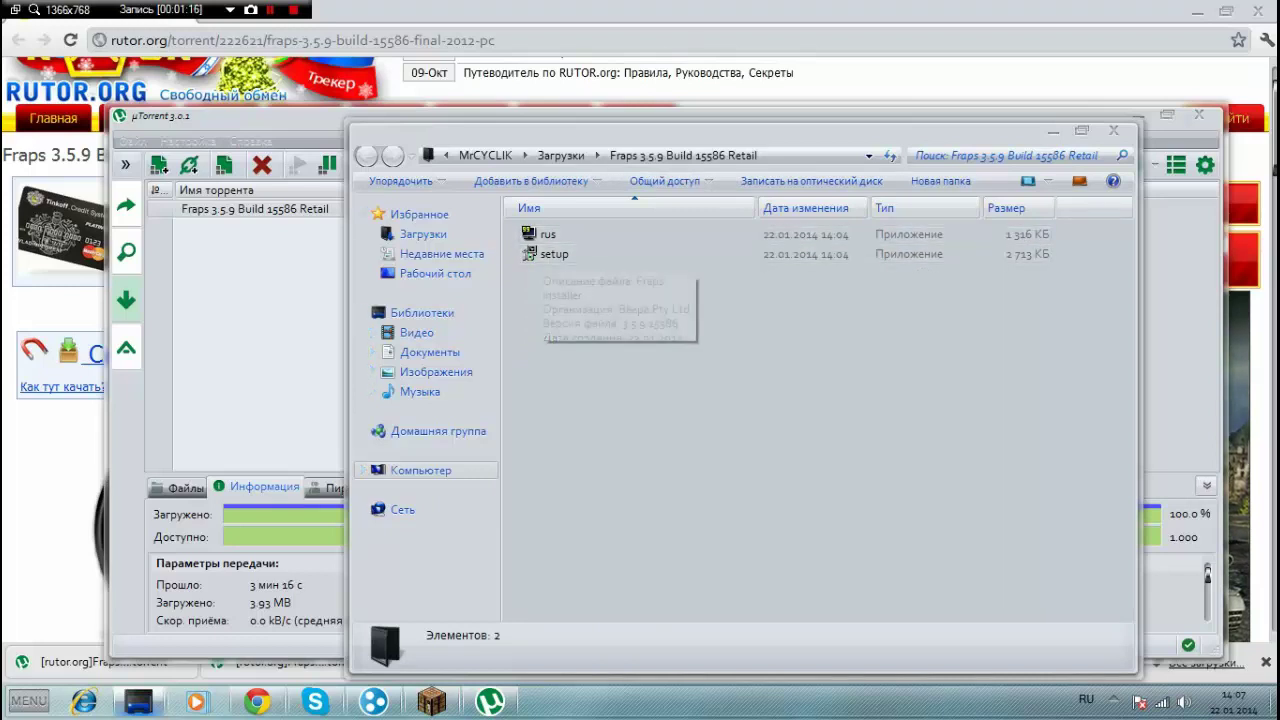
Run the Fraps setup, accept the license agreement, install it into C:\Fraps\ and close the installer
double_click(554, 254)
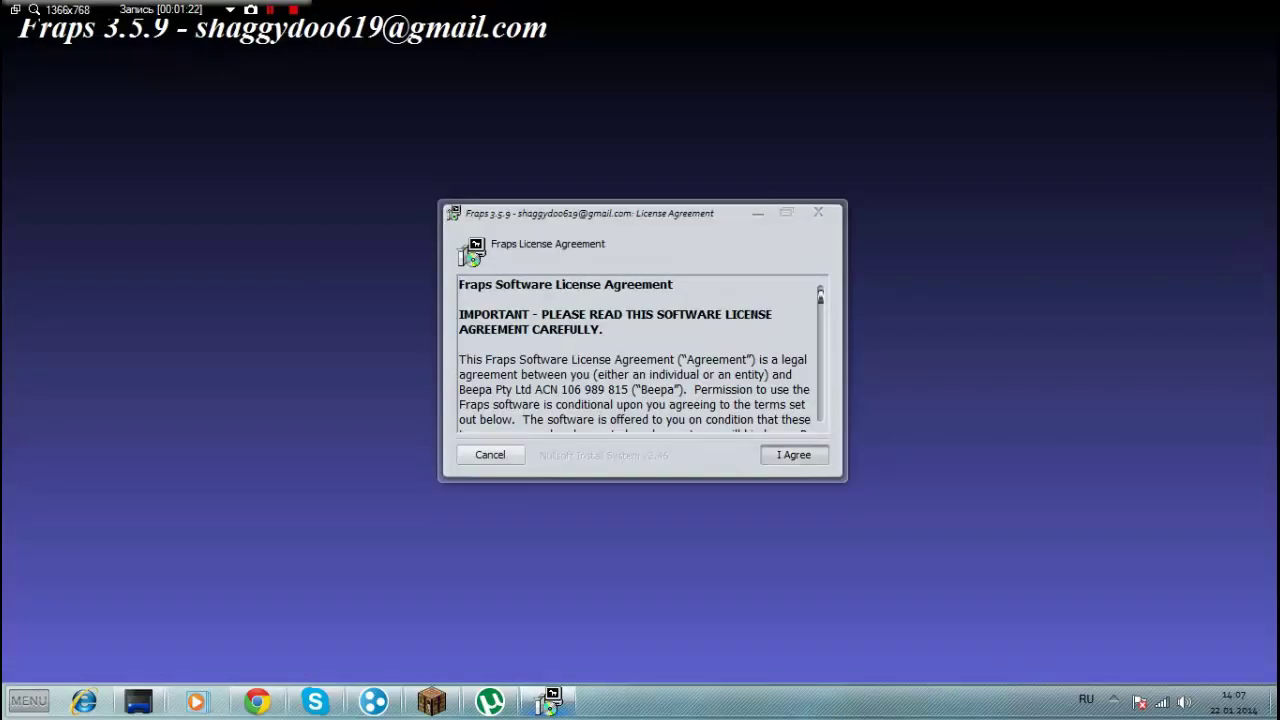
left_click(794, 455)
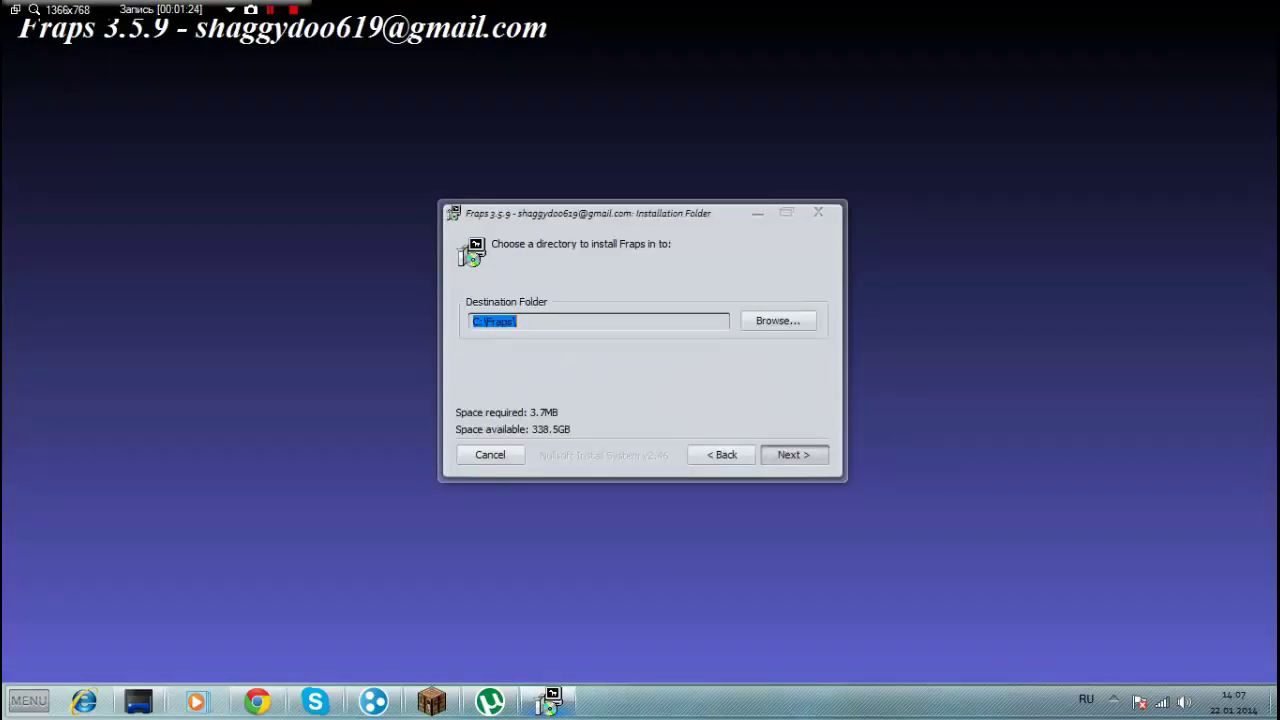
key("Return")
key("Return")
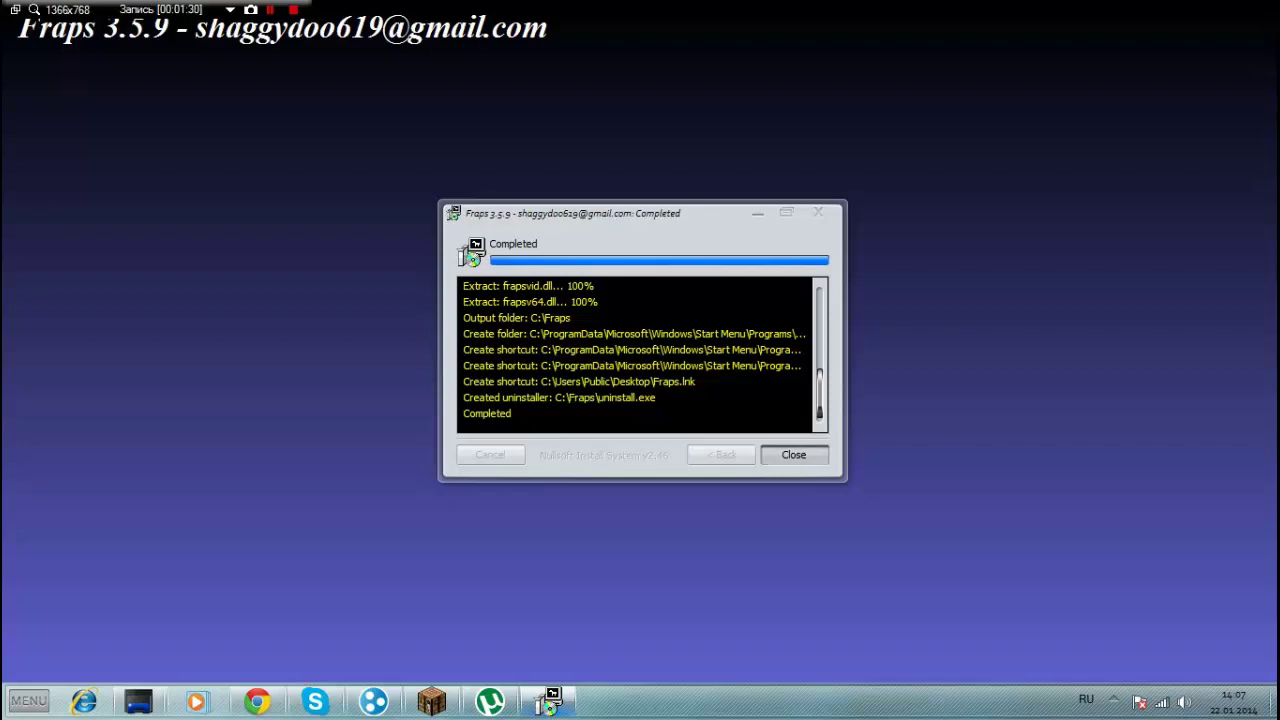
key("Return")
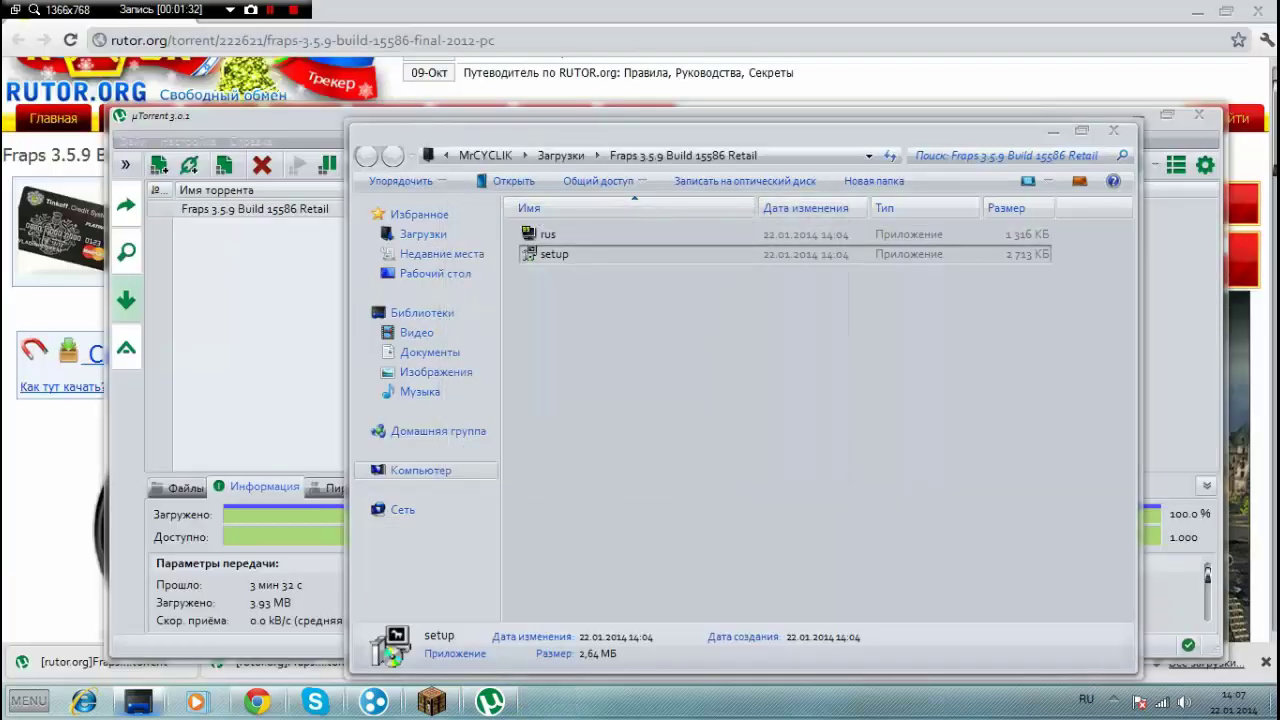
Minimize the Chrome and µTorrent windows, leaving the Fraps download folder open on the desktop
left_click(1197, 12)
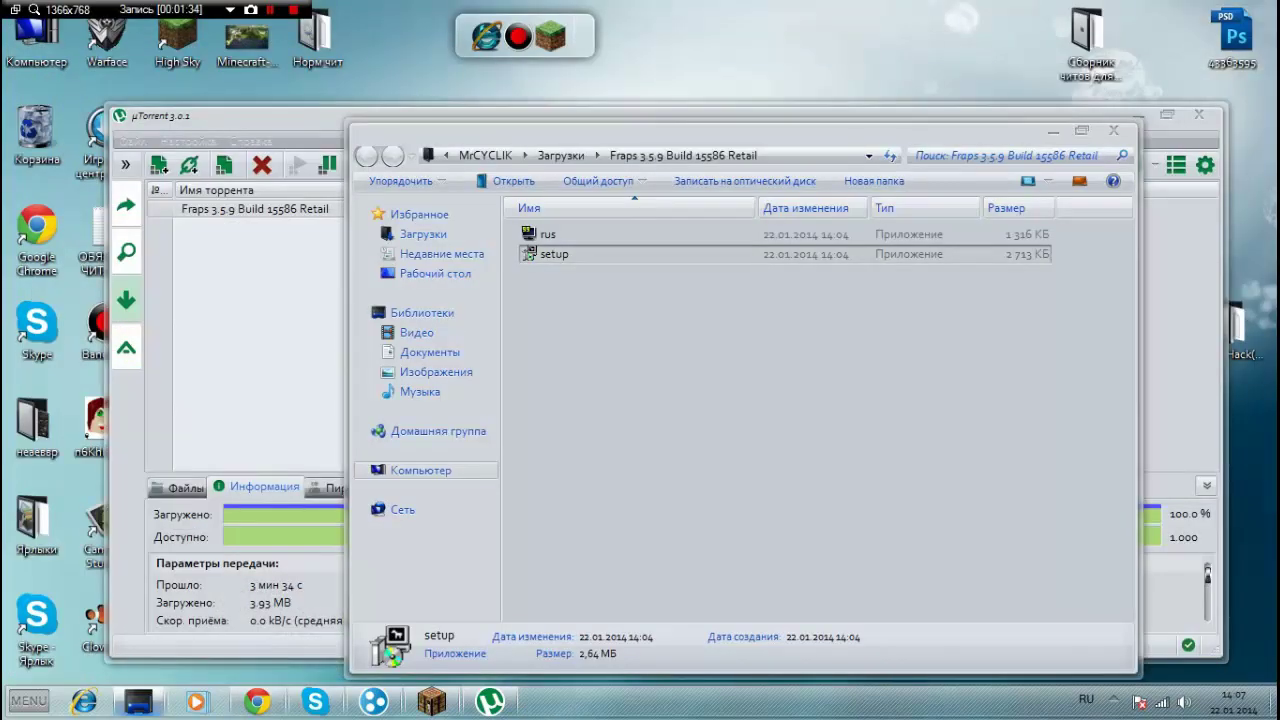
left_click_drag(260, 116, 410, 280)
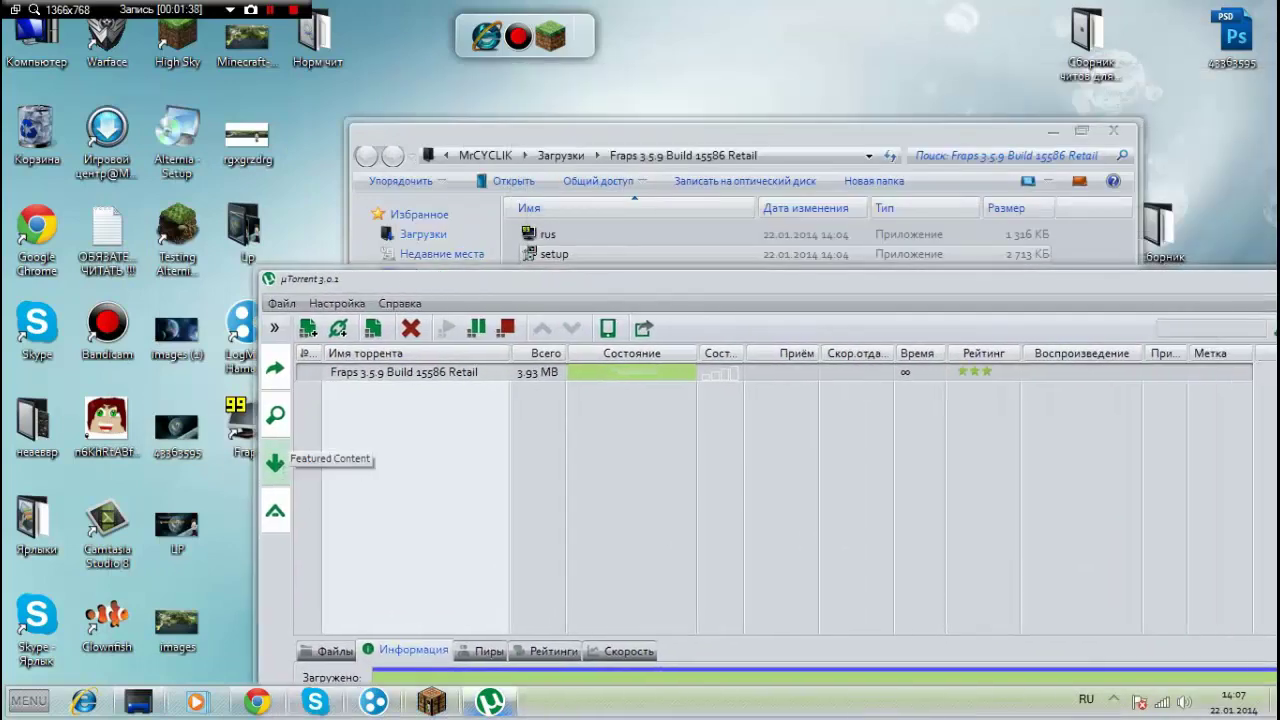
left_click_drag(930, 280, 566, 283)
left_click(923, 281)
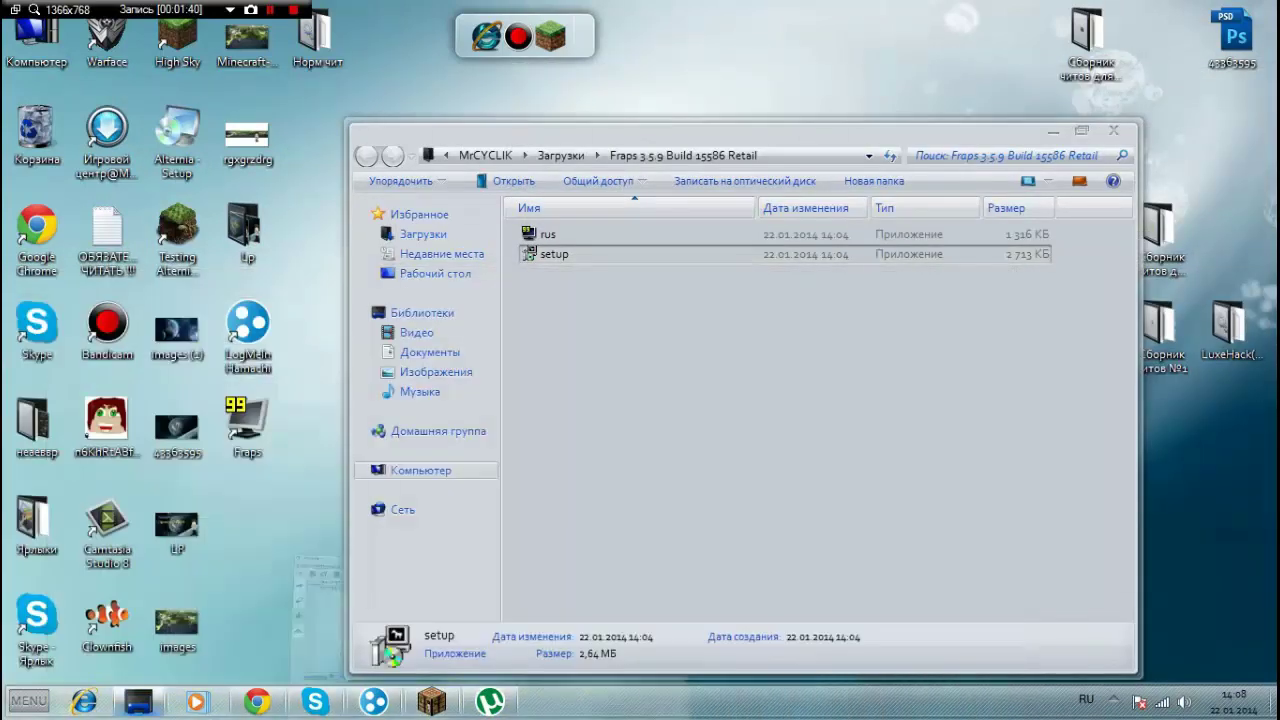
Open the file location of the desktop Fraps shortcut and move the rus application from the download folder into C:\Fraps
left_click(553, 254)
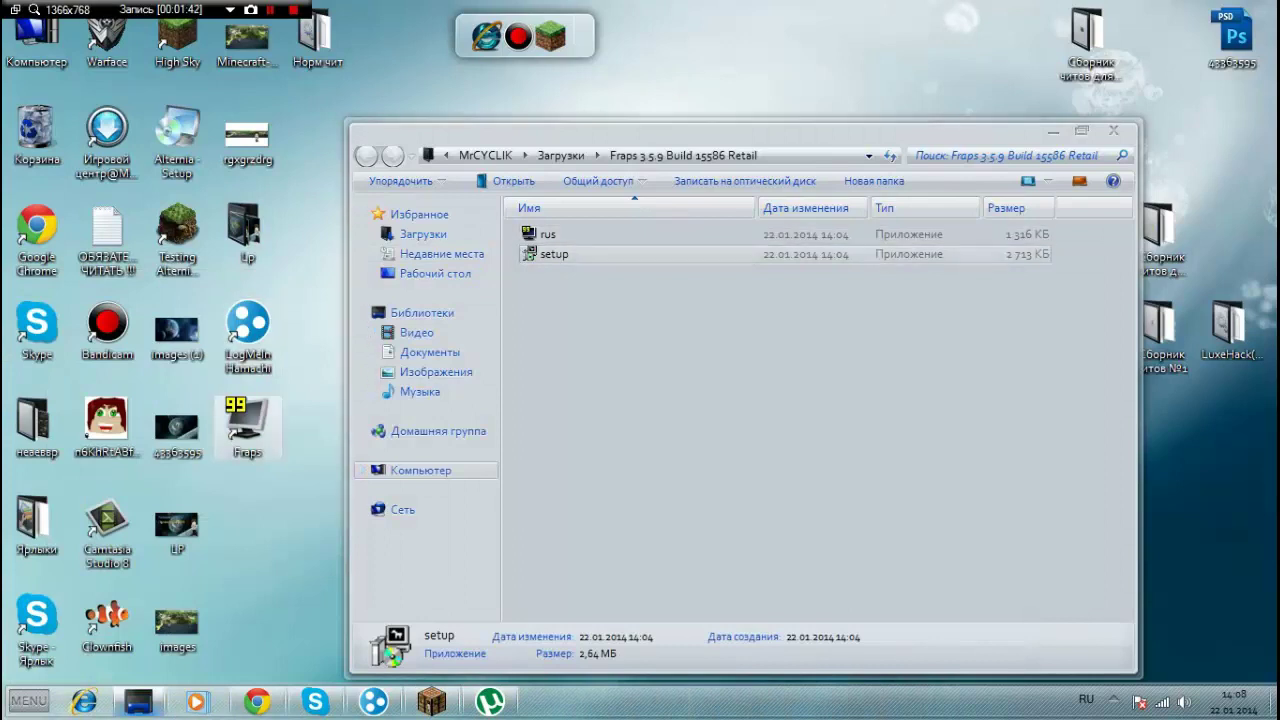
right_click(240, 425)
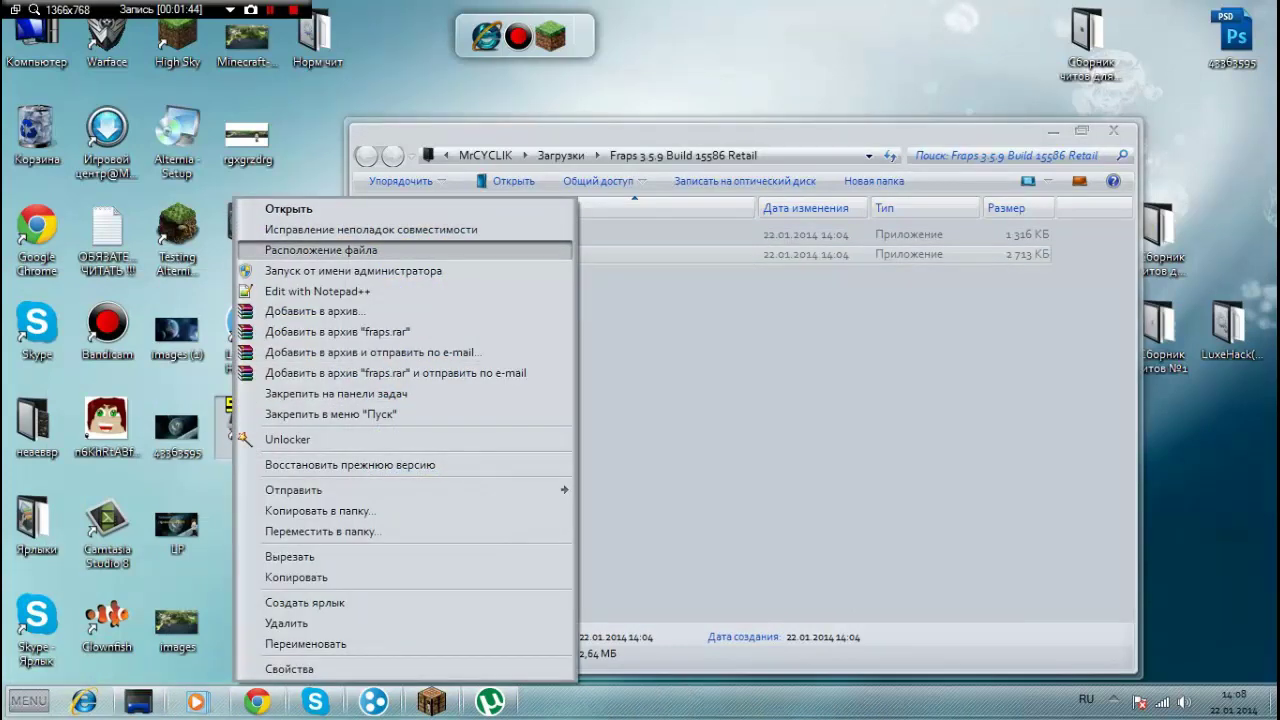
left_click(320, 250)
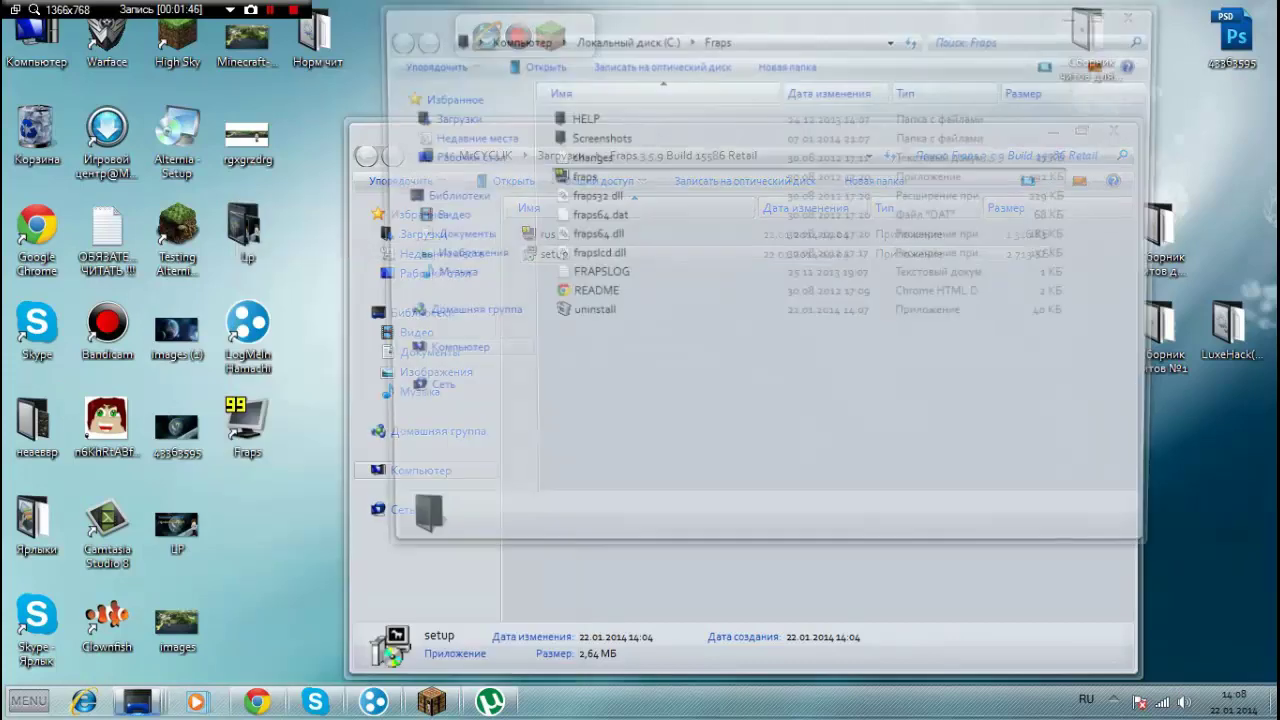
left_click_drag(600, 31, 342, 83)
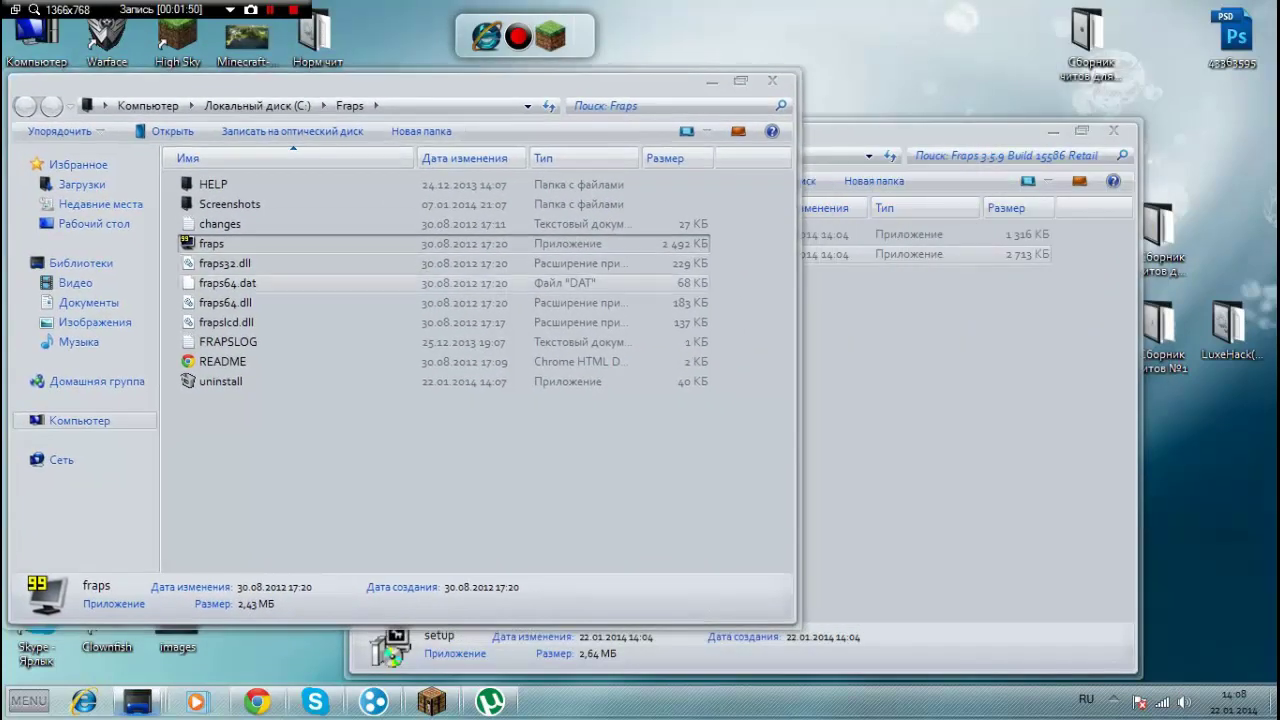
left_click(894, 350)
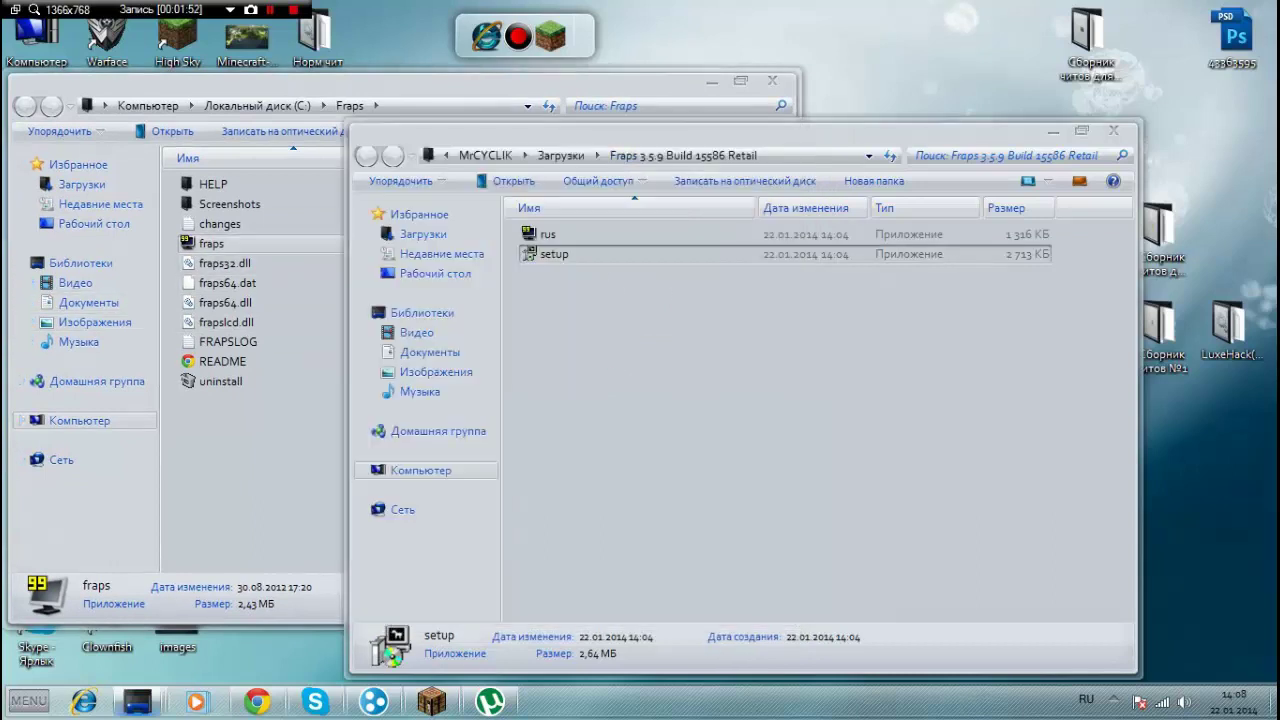
left_click_drag(545, 234, 252, 520)
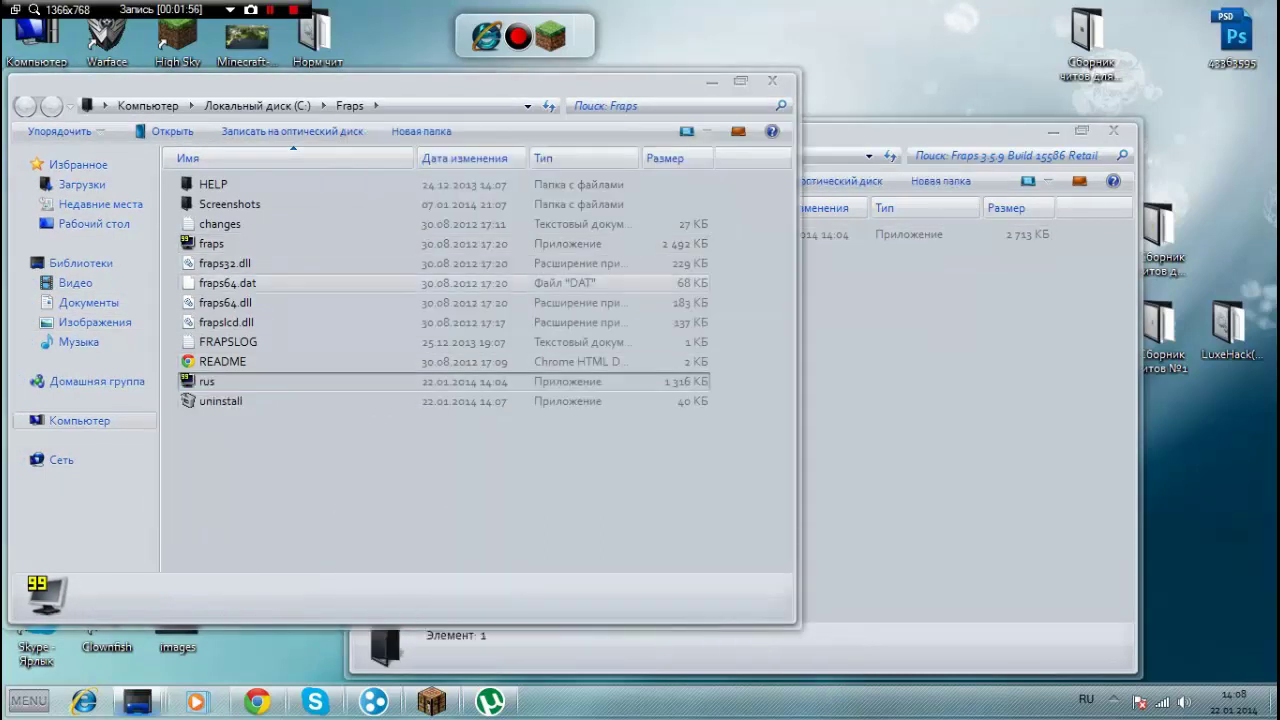
Create a shortcut for the rus application, move it to the desktop, and close the C:\Fraps folder
right_click(217, 382)
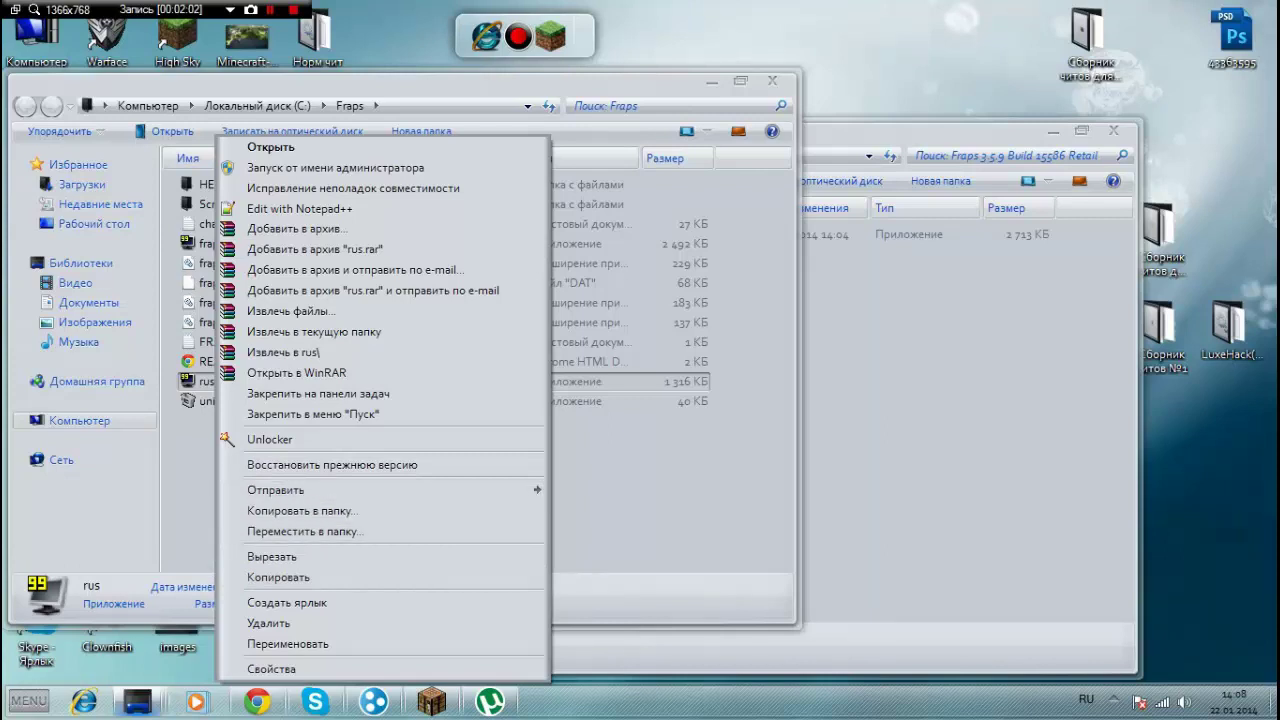
left_click(287, 602)
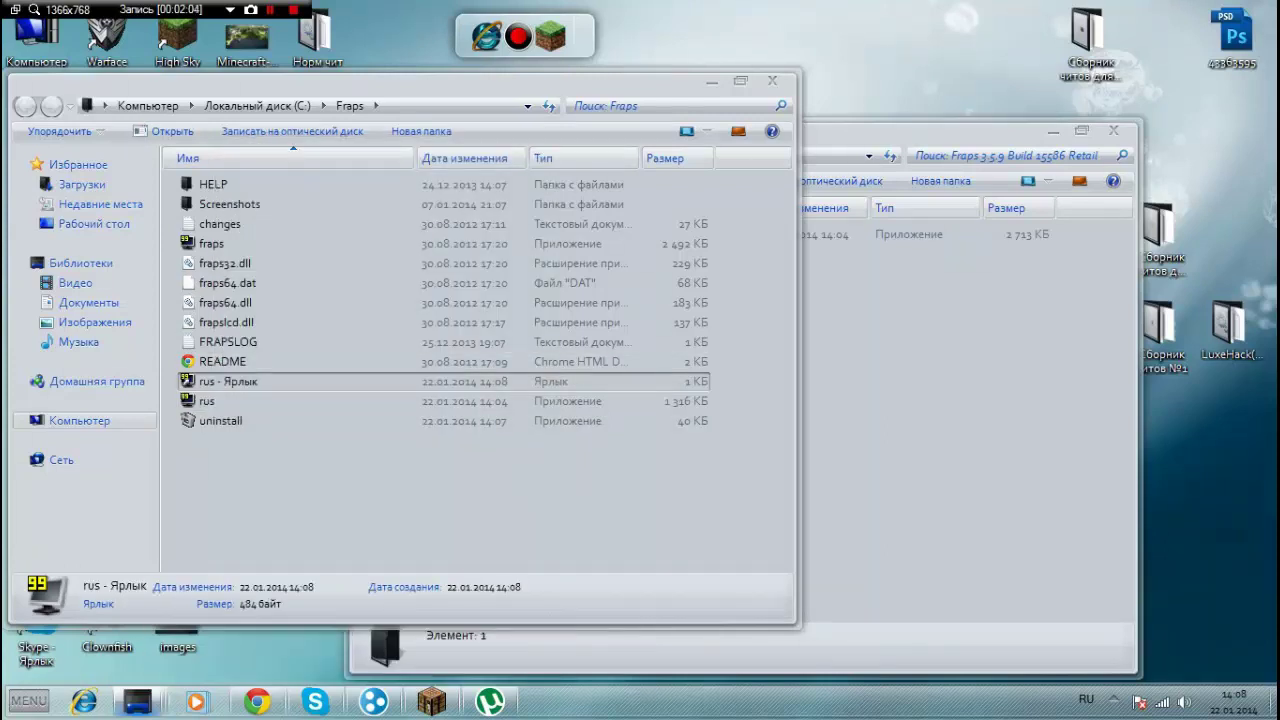
left_click_drag(228, 381, 947, 46)
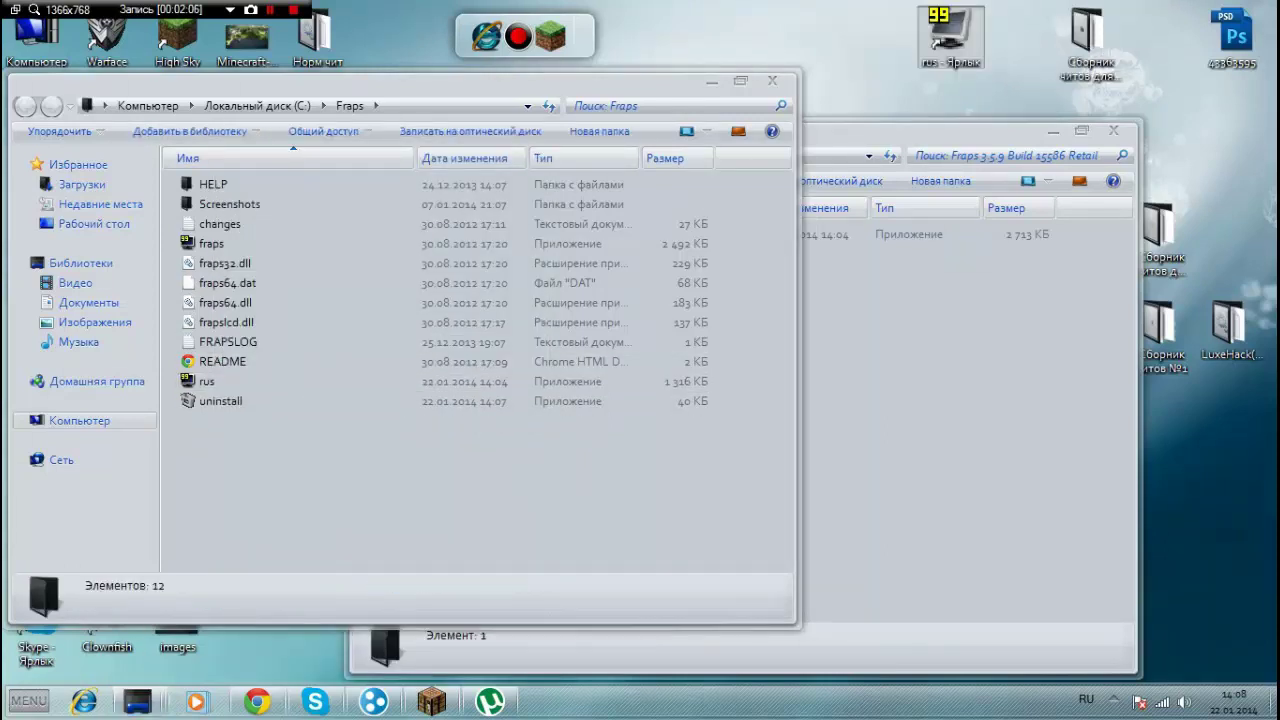
left_click(772, 81)
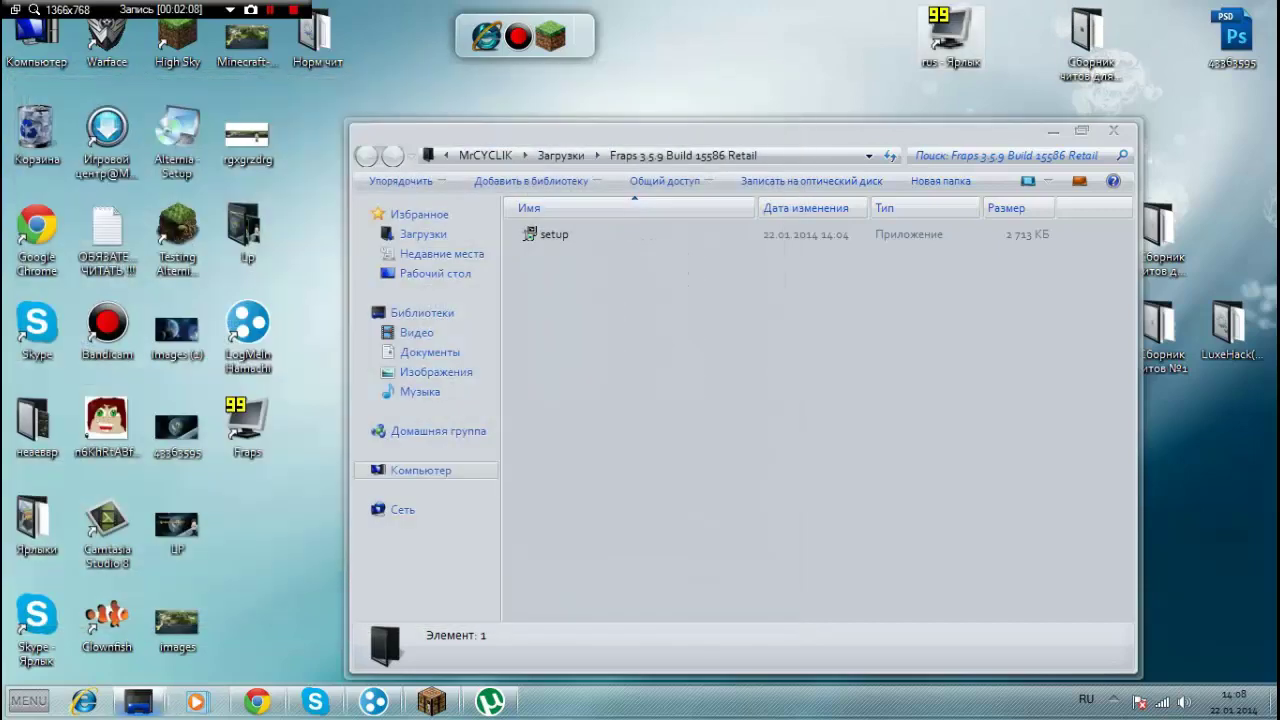
Run the desktop rus shortcut as administrator and extract the Fraps 3.5 Russian localization into C:\Fraps
right_click(946, 34)
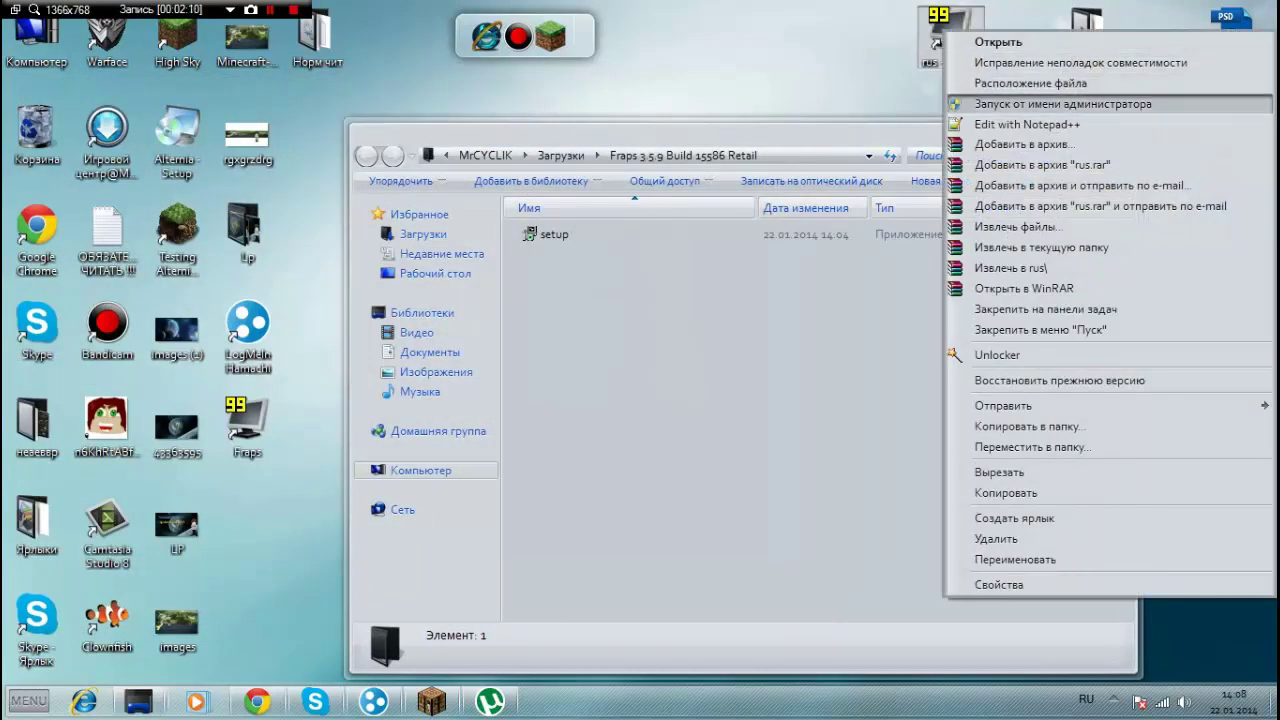
left_click(1062, 103)
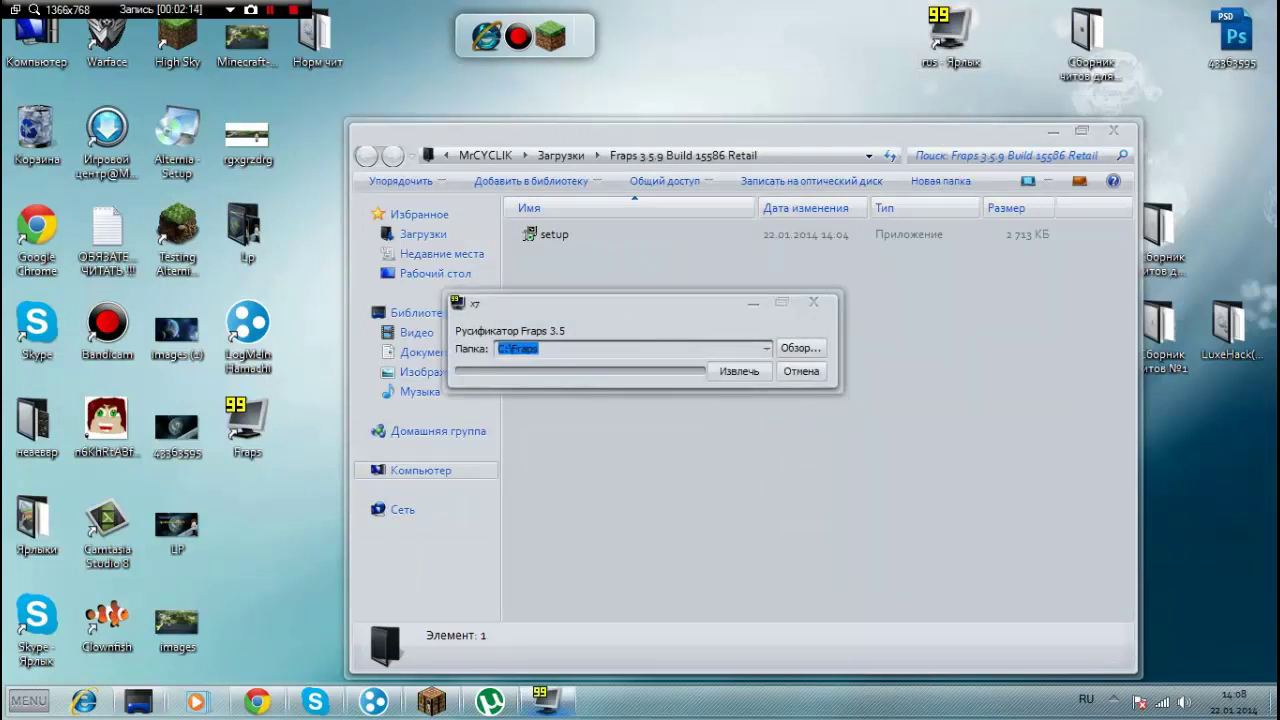
left_click(739, 371)
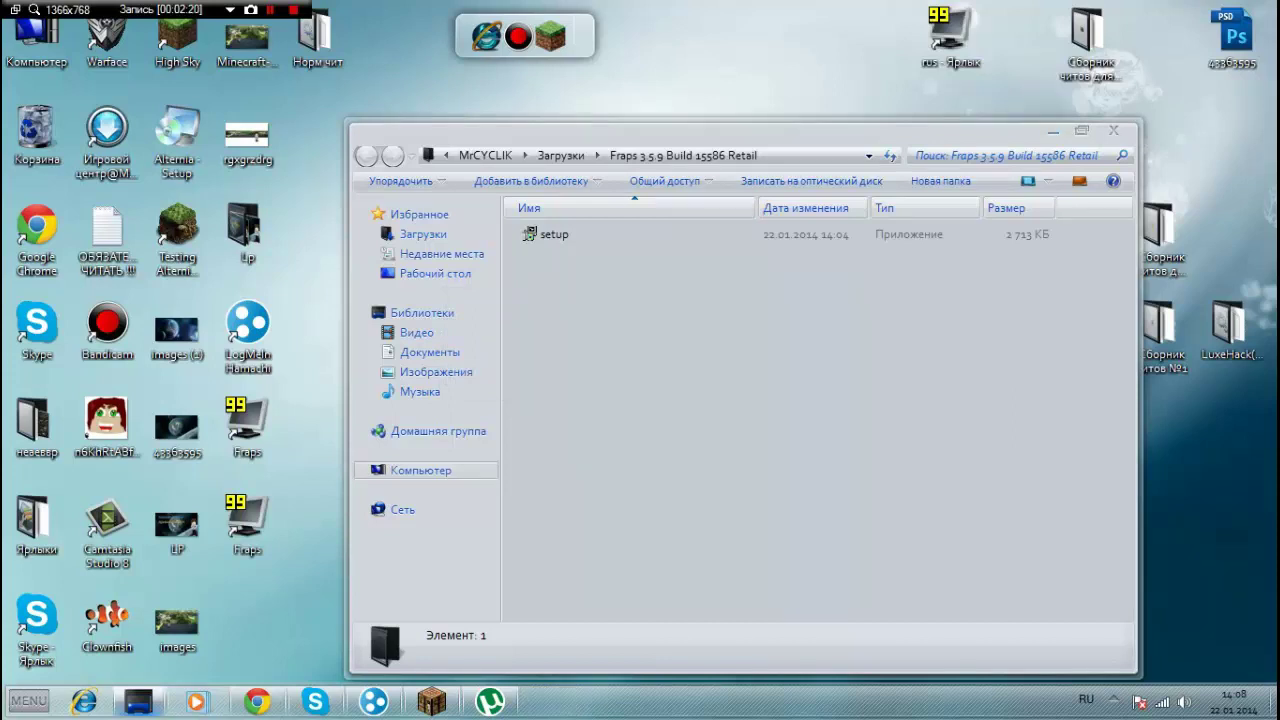
Minimize the download folder, move the older Fraps shortcut and the rus shortcut to the Recycle Bin, and put the new Fraps shortcut in the freed spot
left_click(139, 702)
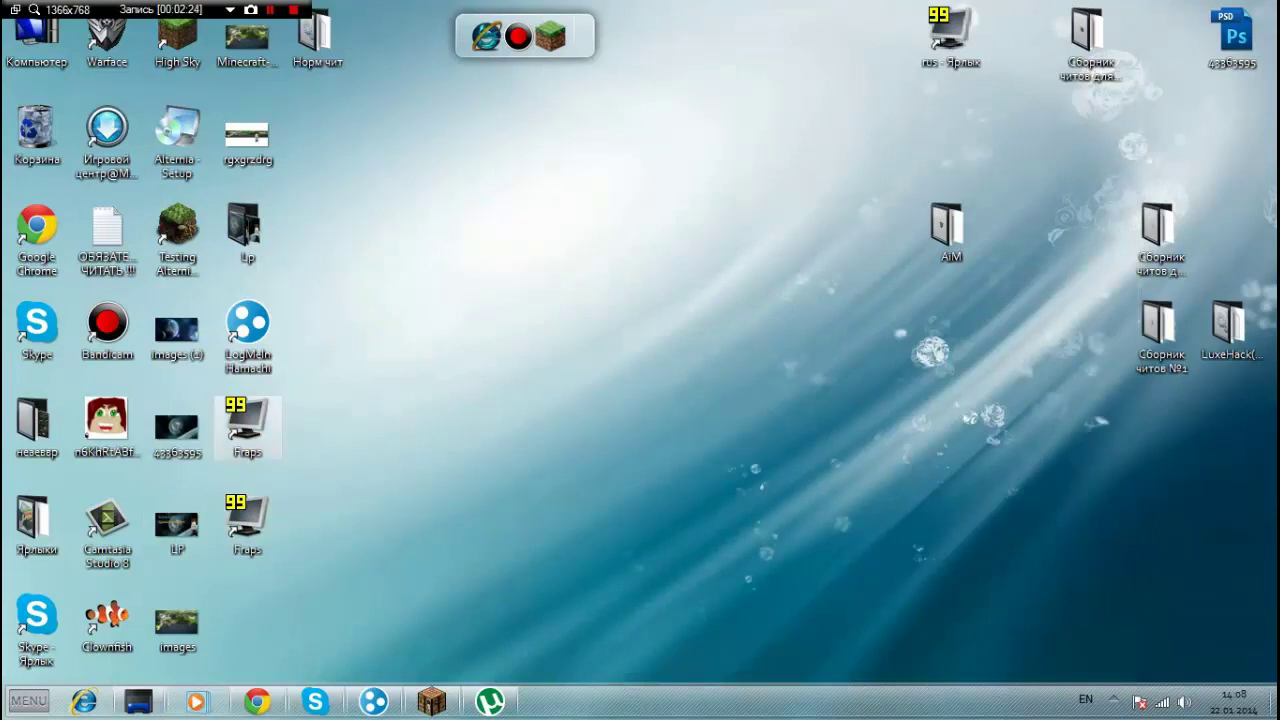
left_click_drag(248, 425, 38, 134)
left_click_drag(248, 523, 248, 434)
left_click_drag(951, 35, 38, 136)
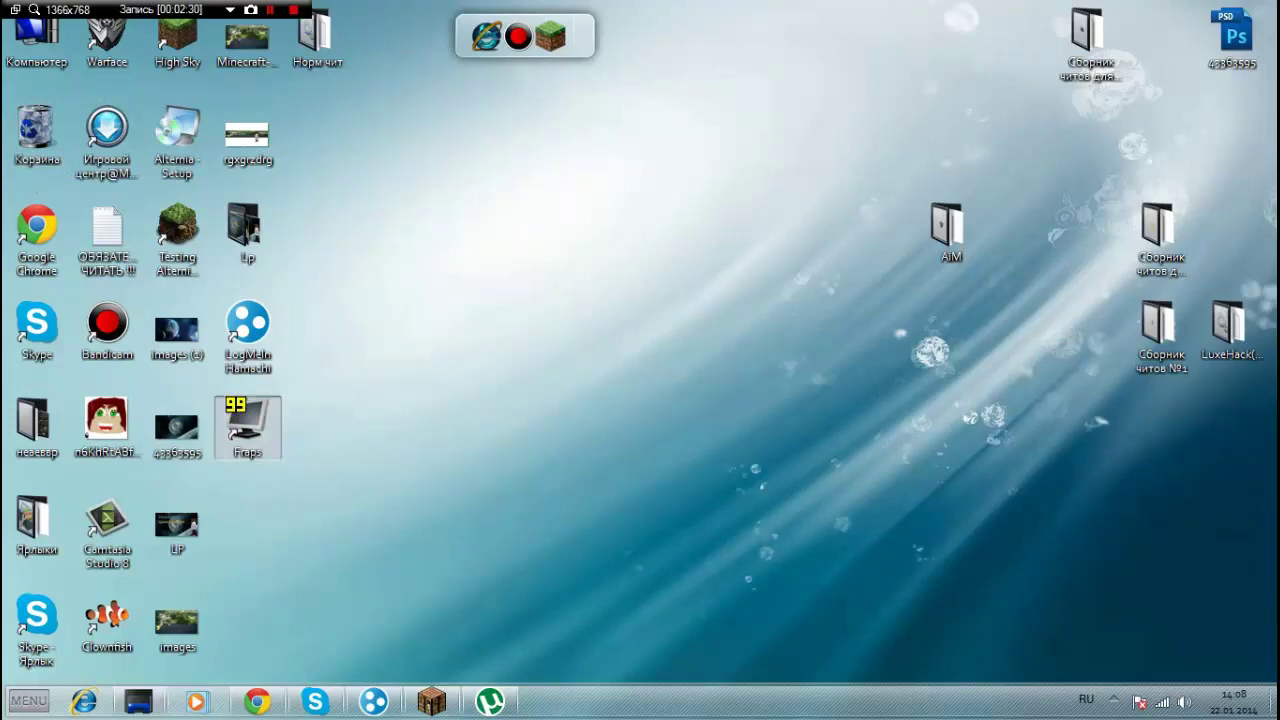
Launch Fraps from its desktop shortcut and open the FPS settings
double_click(247, 425)
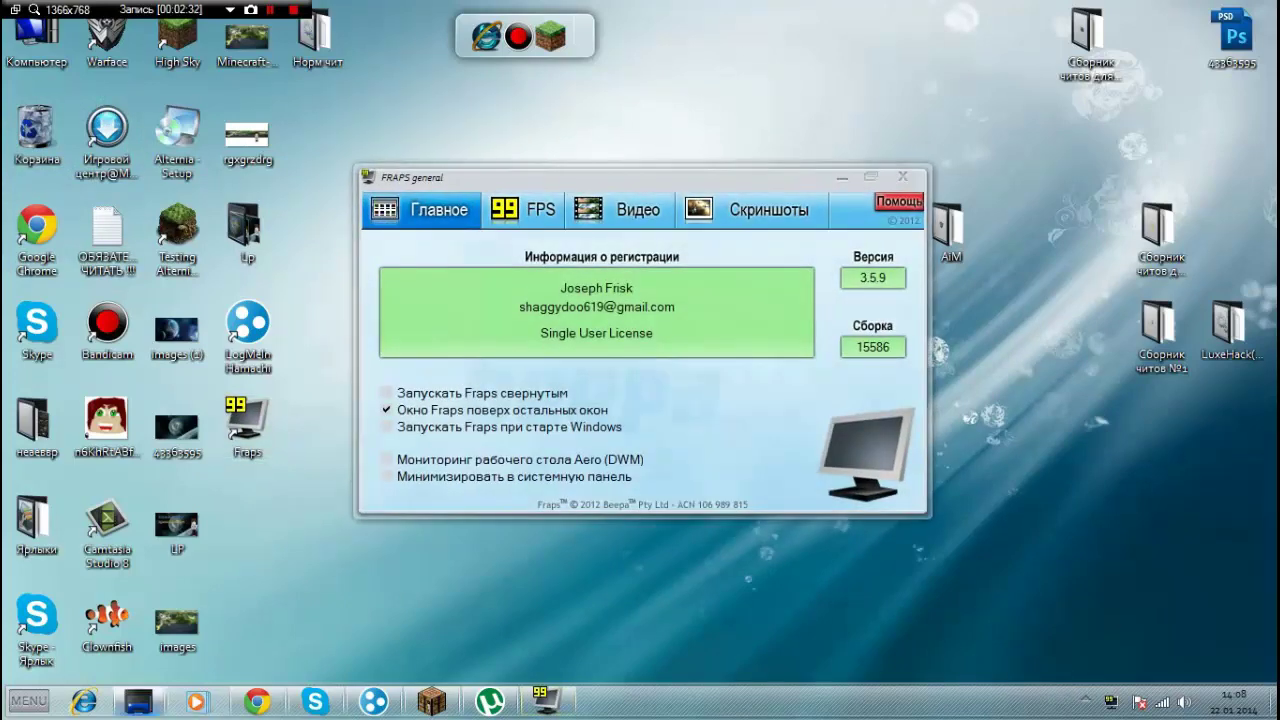
mouse_move(600, 177)
left_mouse_down()
mouse_move(367, 210)
mouse_move(565, 108)
mouse_move(590, 194)
left_mouse_up()
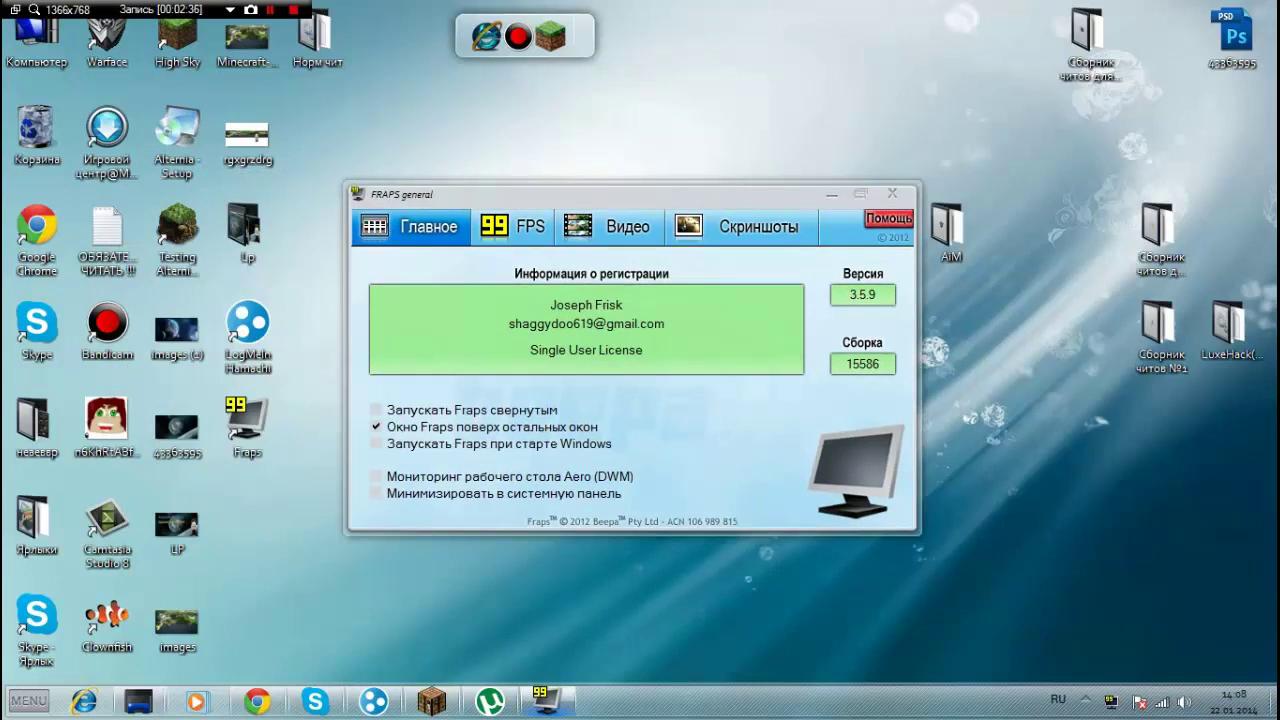
left_click(514, 227)
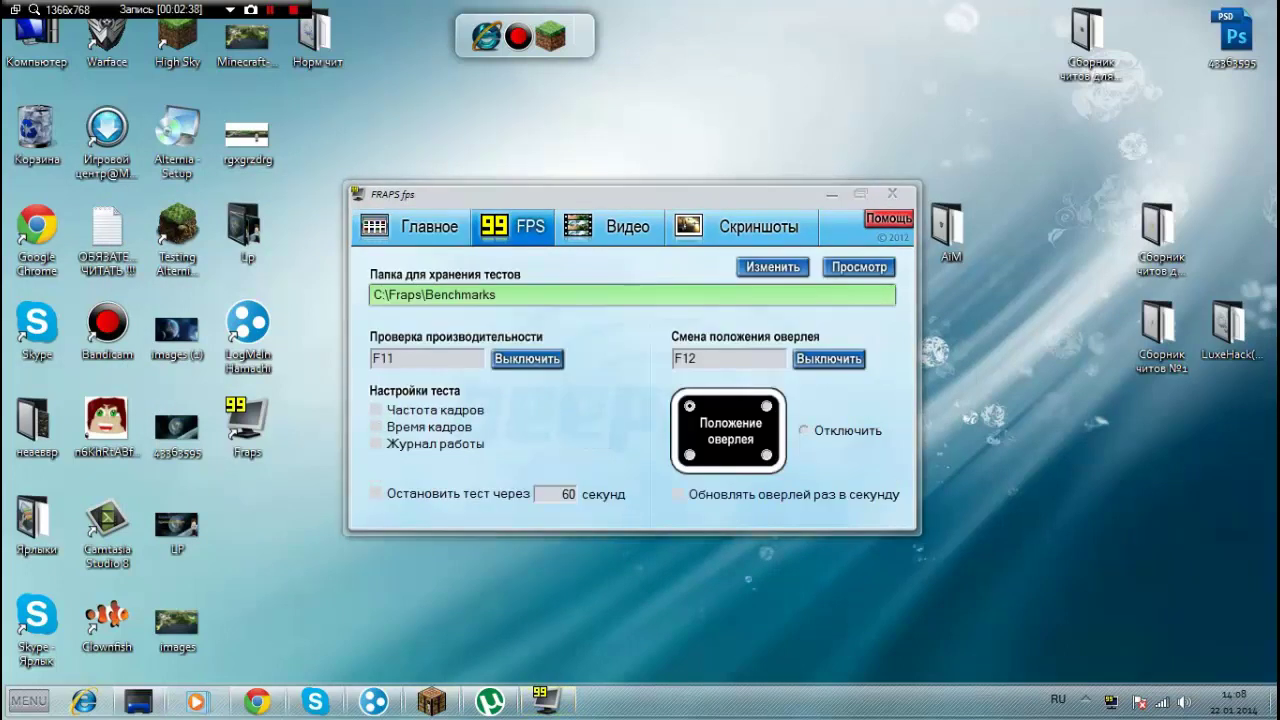
Look through the video, screenshot and FPS settings of Fraps
left_click(612, 227)
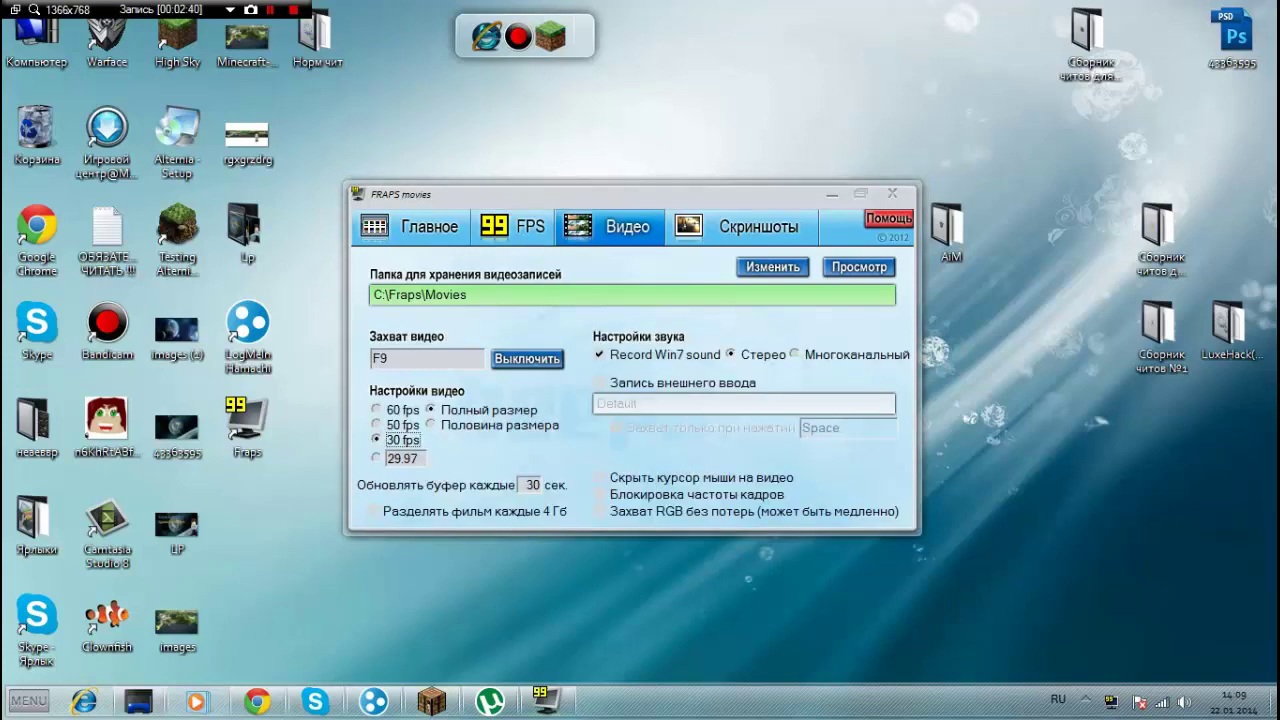
left_click(742, 227)
left_click(399, 409)
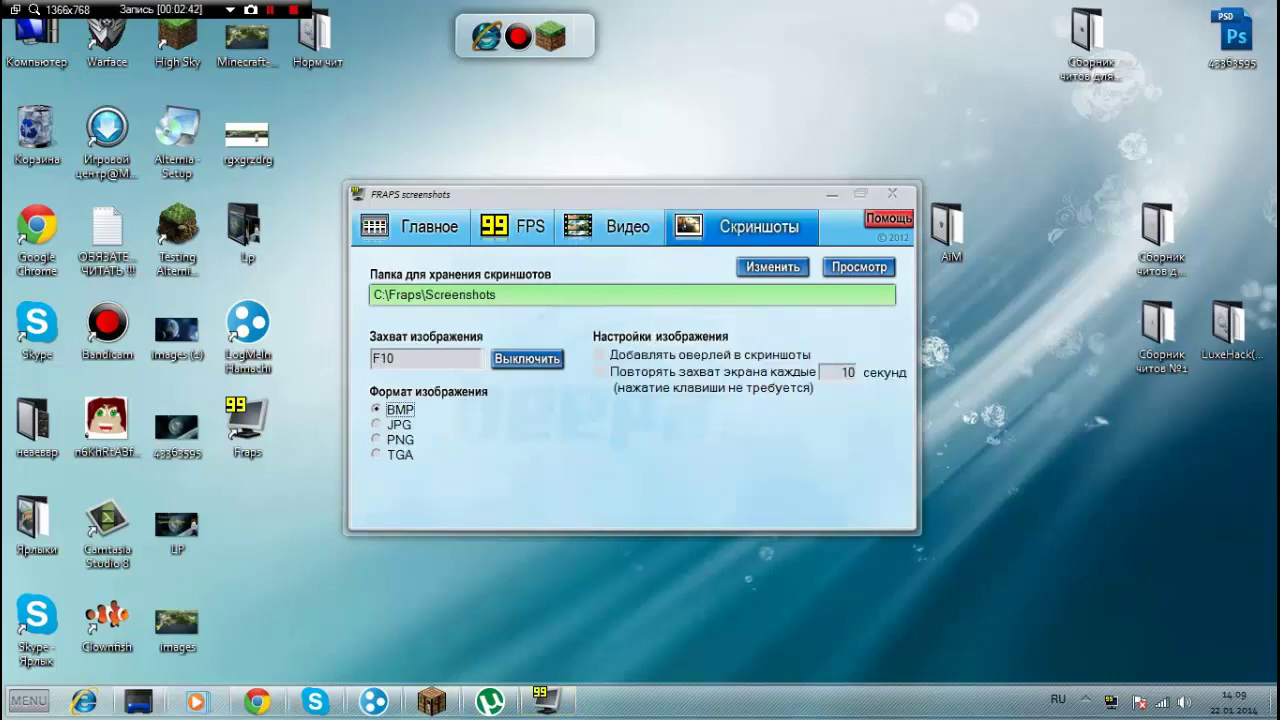
left_click(512, 226)
In the general settings, turn off "Окно Fraps поверх остальных окон" and leave "Запускать Fraps при старте Windows" off
left_click(410, 226)
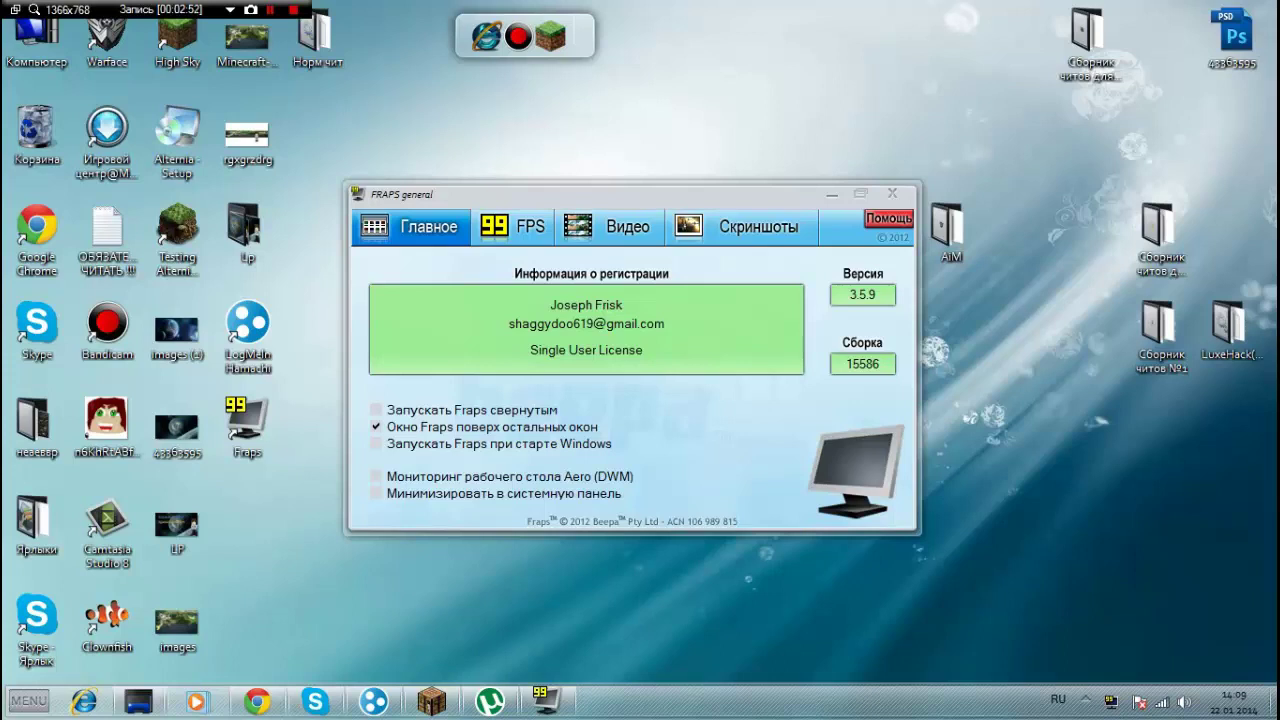
left_click(377, 444)
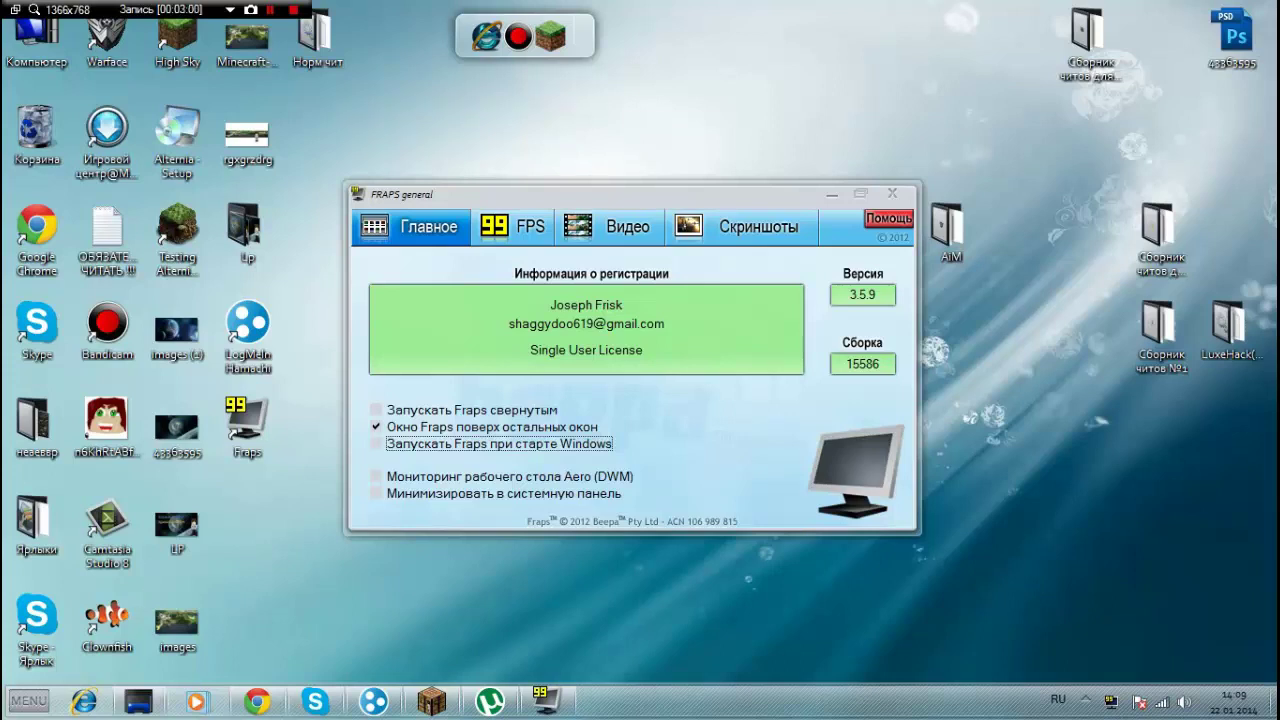
left_click(377, 427)
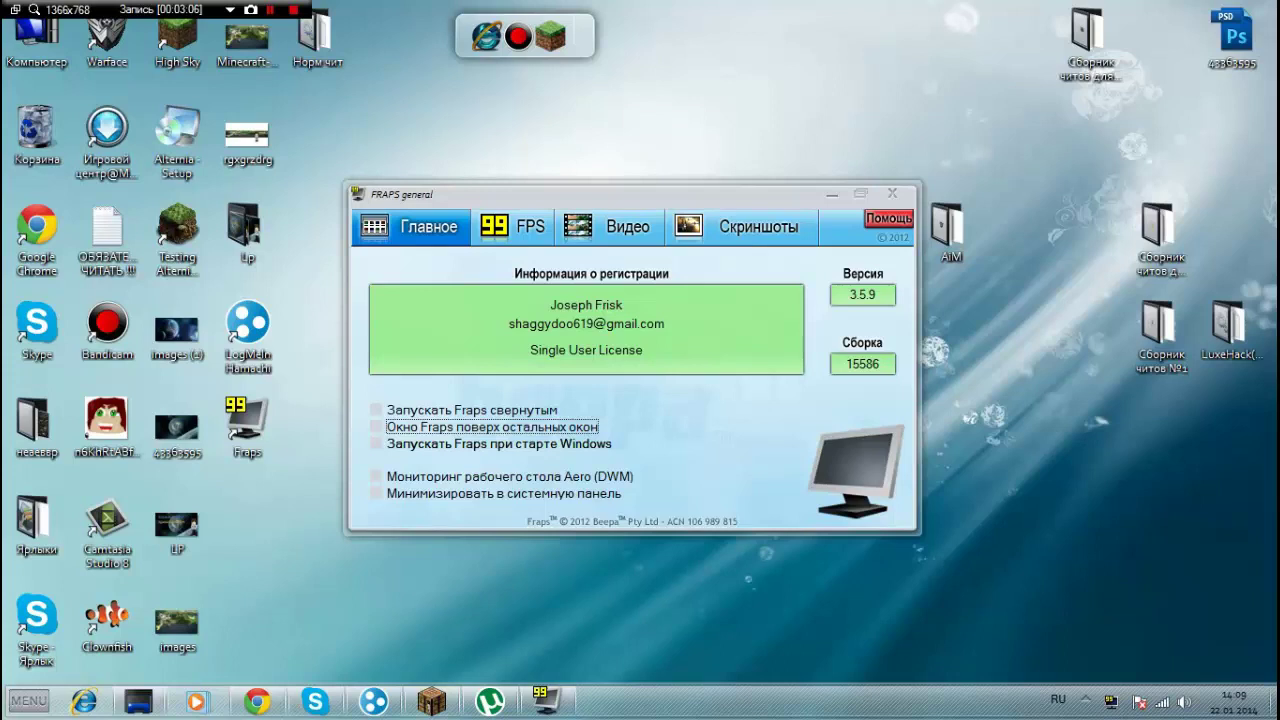
Review the FPS settings and enable "Запись внешнего ввода" in the video sound settings
left_click(513, 227)
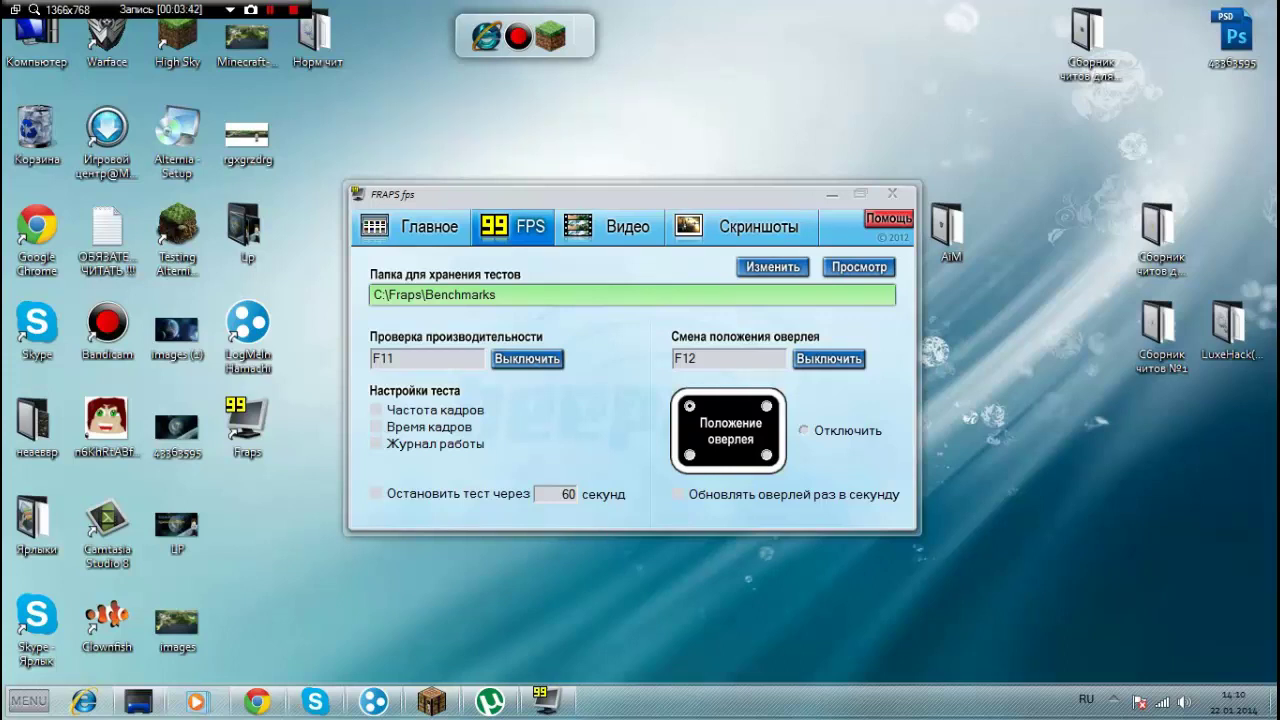
left_click(610, 228)
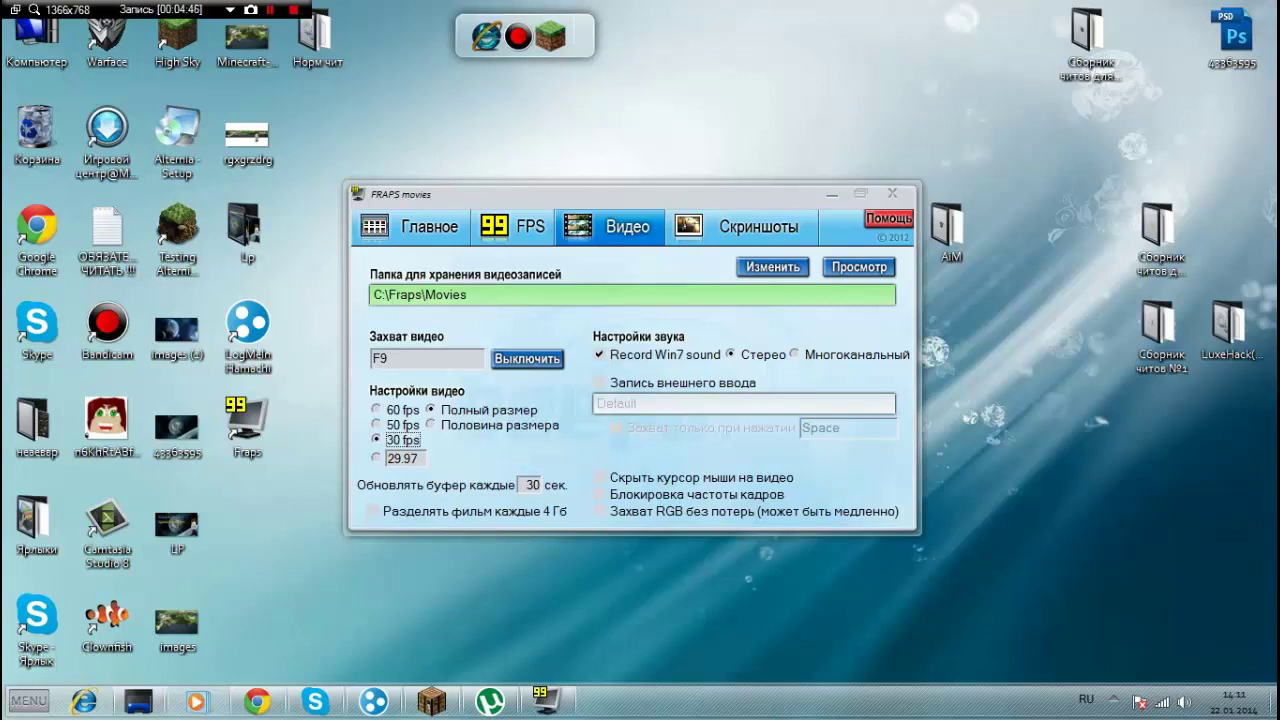
left_click(600, 383)
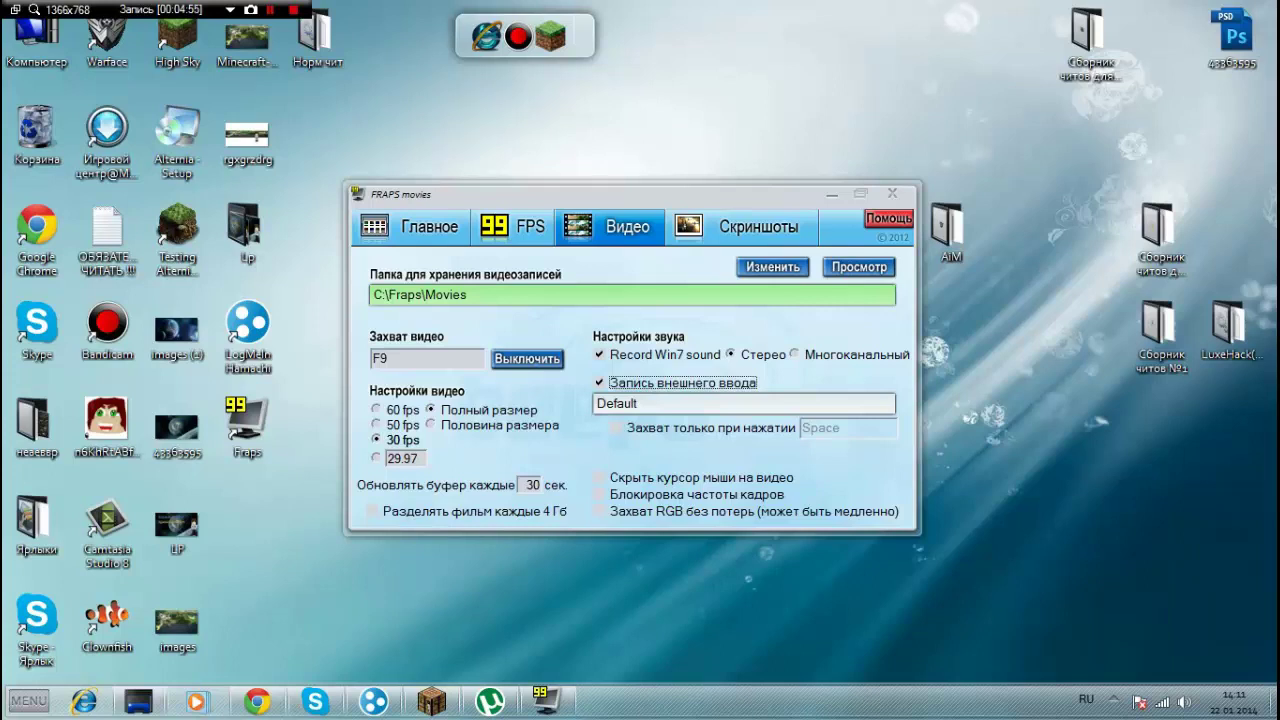
Examine the screenshot settings and go over the video, FPS and general settings again, ending on the FPS settings
left_click(742, 227)
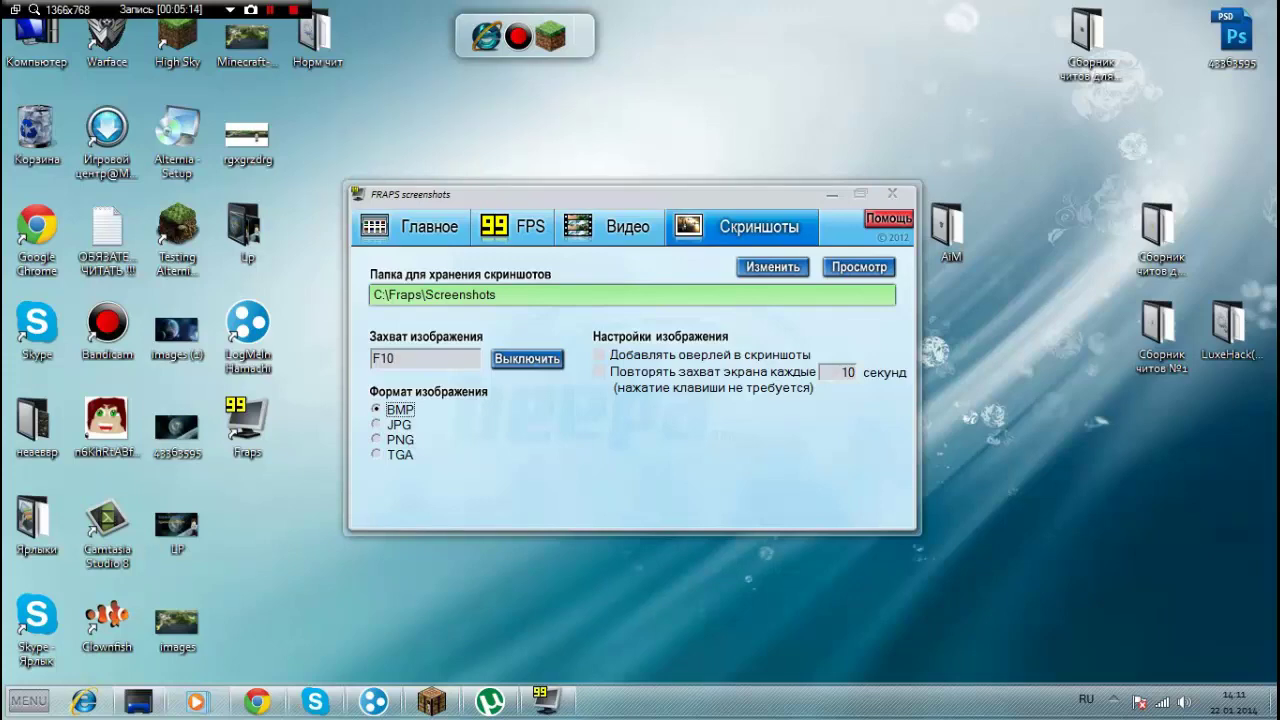
left_click(612, 227)
left_click(514, 227)
left_click(412, 227)
left_click(514, 227)
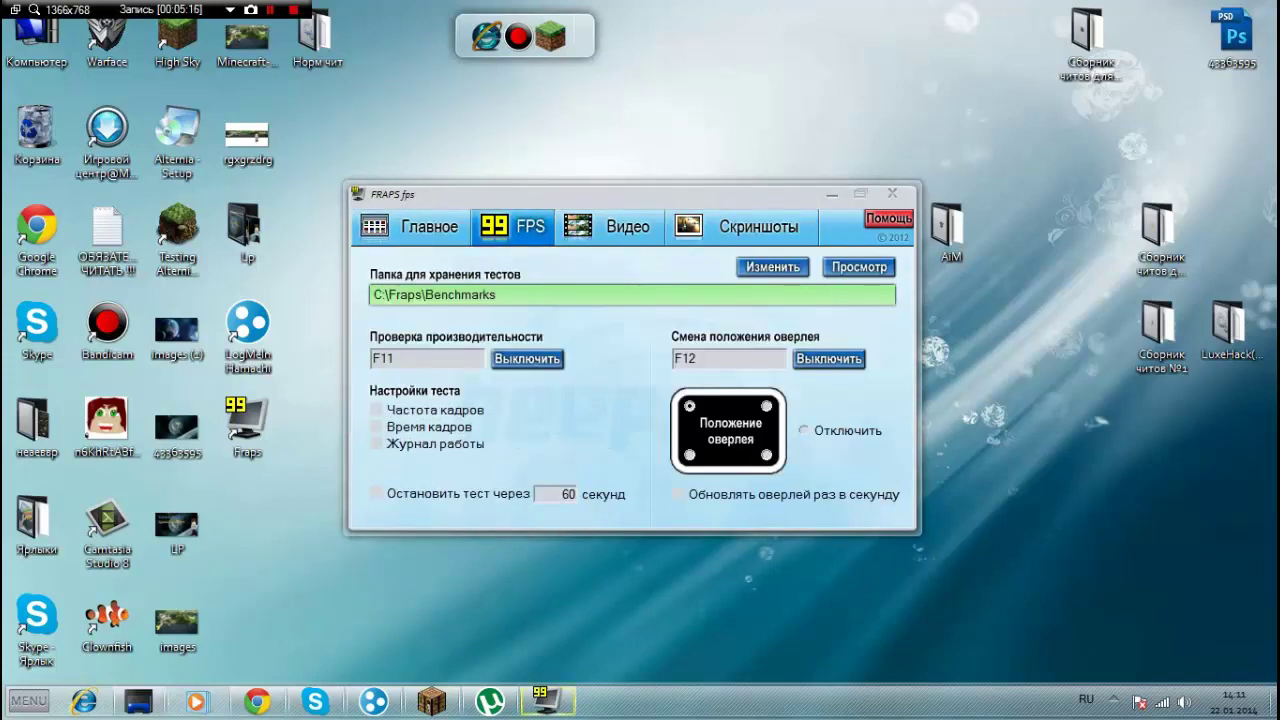
left_click(612, 227)
left_click(745, 227)
left_click(514, 227)
Switch to Chrome to view the Fraps 3.5.9 torrent page, return to Fraps and reposition its window on the desktop
left_click(310, 180)
left_click_drag(700, 194, 763, 159)
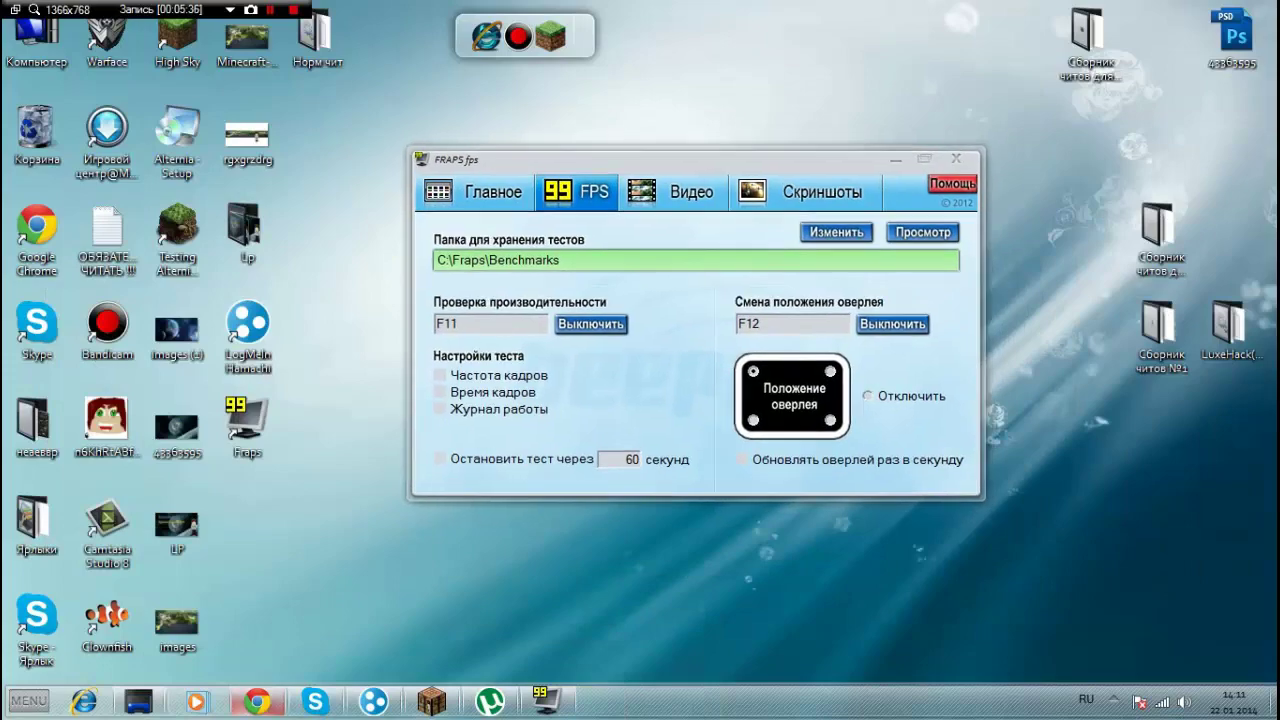
left_click(257, 702)
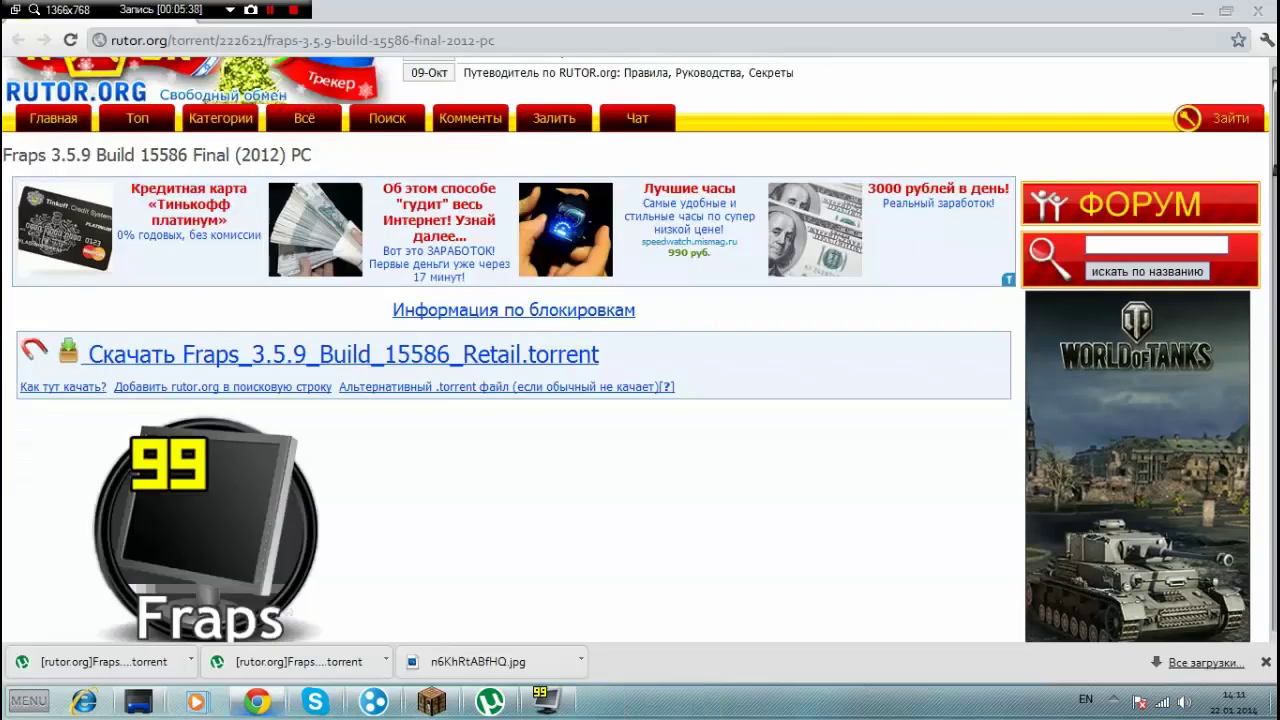
left_click(257, 701)
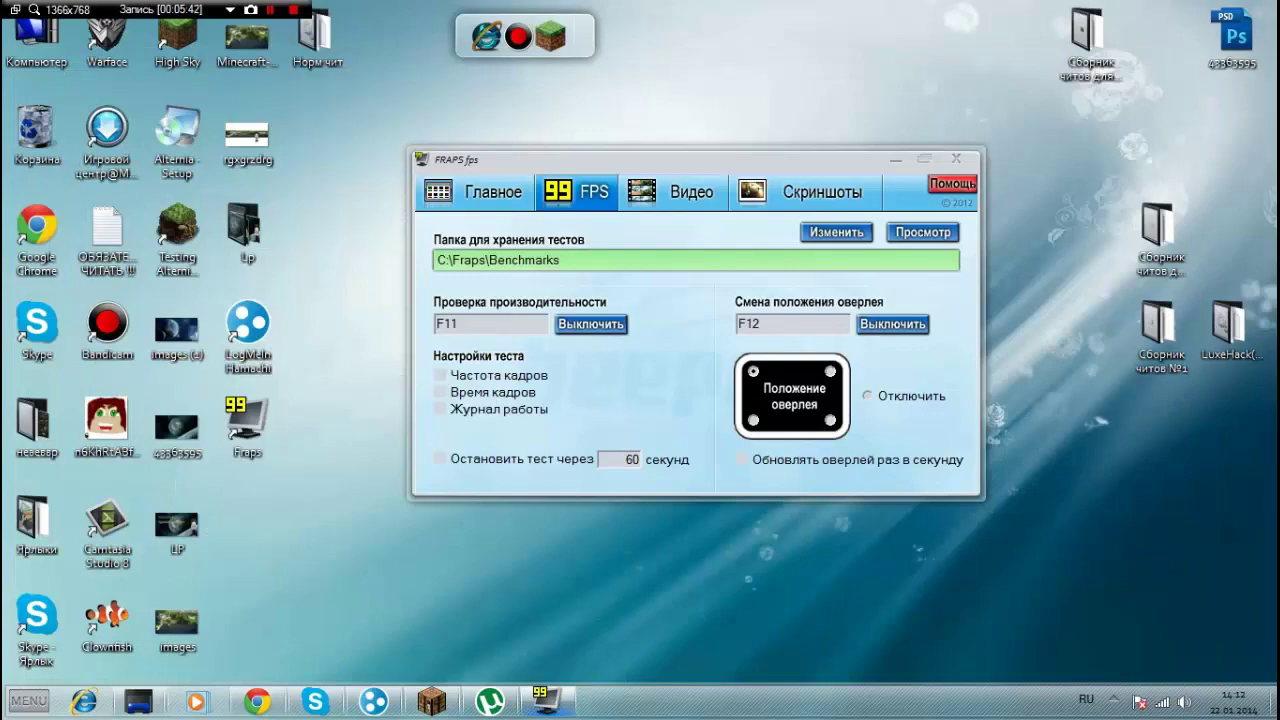
left_click_drag(852, 159, 679, 157)
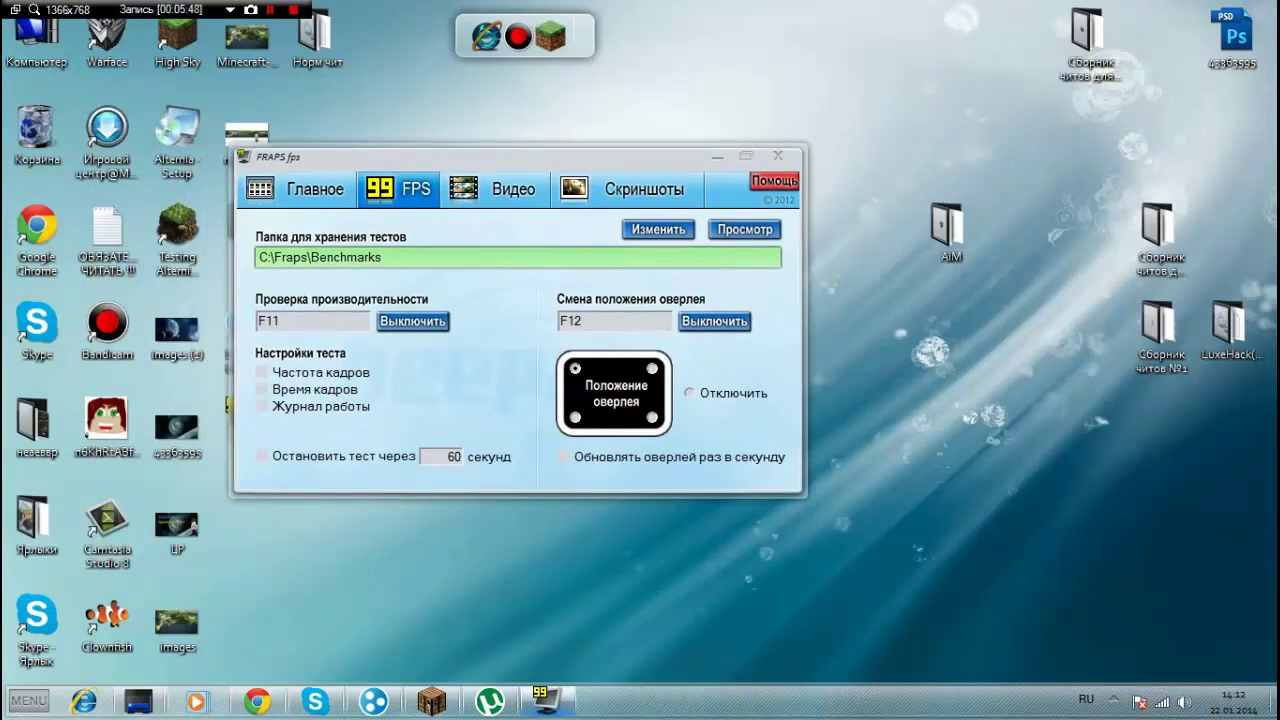